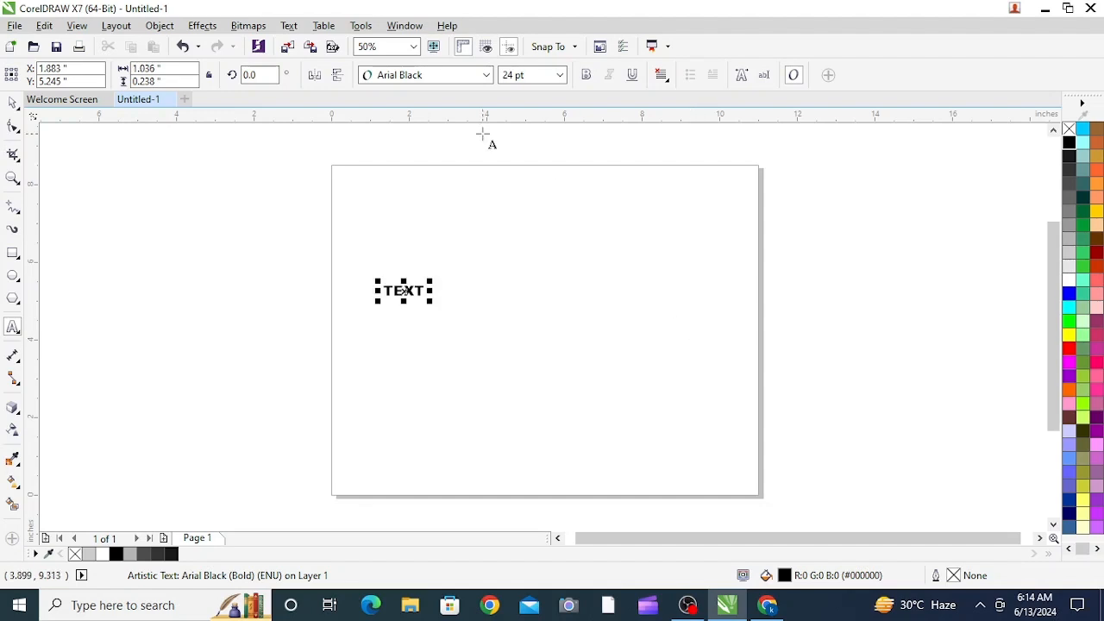
# Step: Enlarge the word TEXT to about 9.69 by 2.23 inches and place it centered in the upper half of the page
pyautogui.click(13, 103)
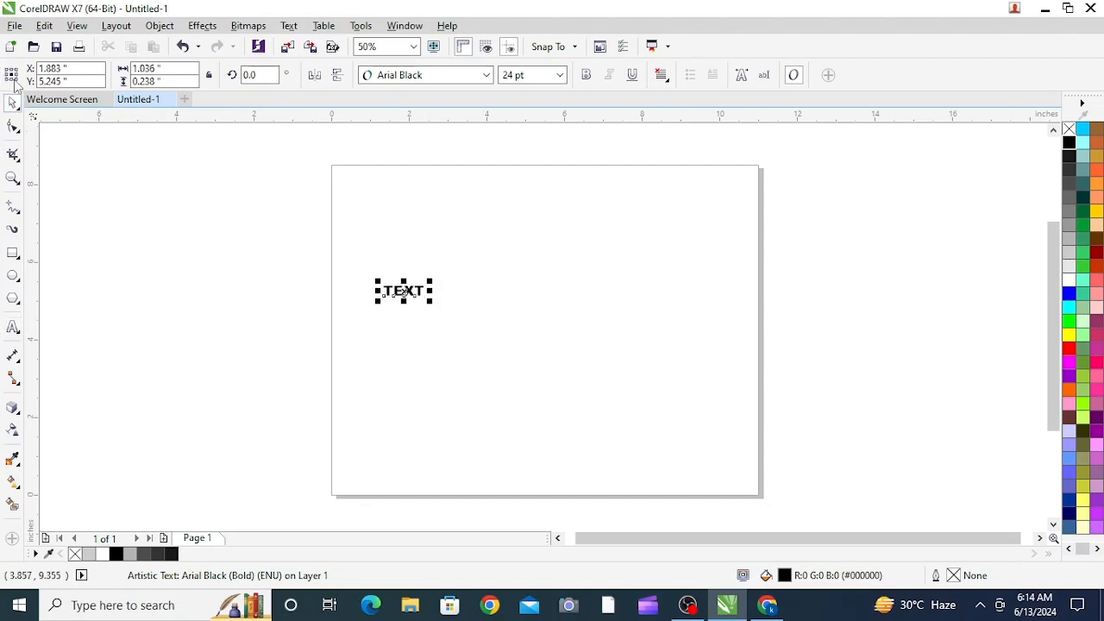
pyautogui.moveTo(431, 302); pyautogui.dragTo(733, 470)
pyautogui.moveTo(377, 281); pyautogui.dragTo(346, 239)
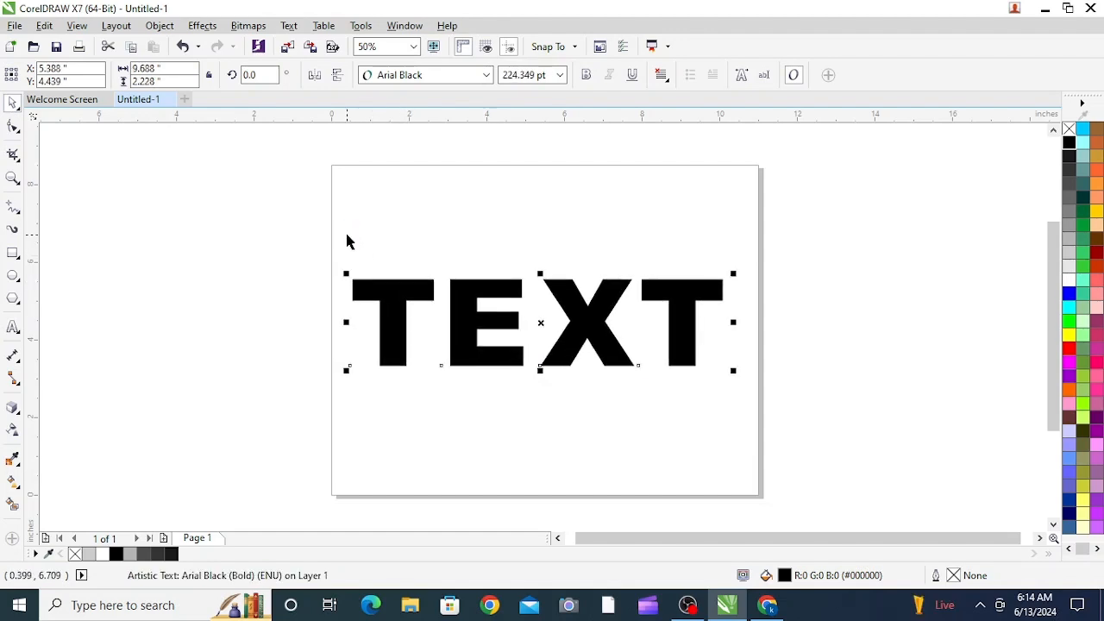
pyautogui.moveTo(457, 300); pyautogui.dragTo(461, 261)
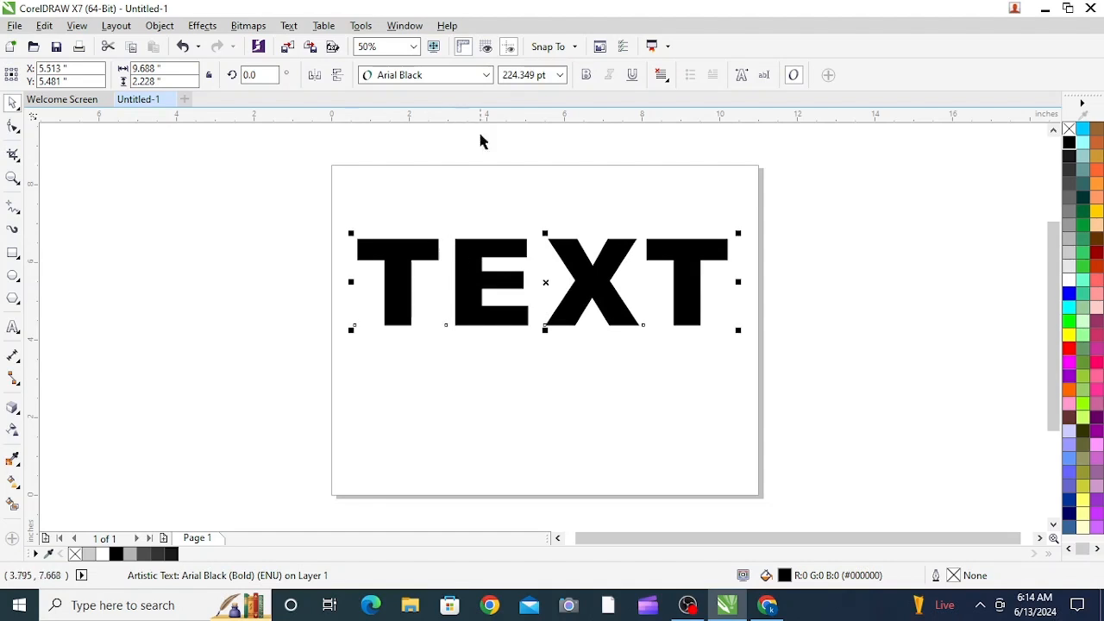
# Step: Apply the Arial Black (Normal-Italic) font style to the text
pyautogui.click(483, 75)
pyautogui.moveTo(585, 205)
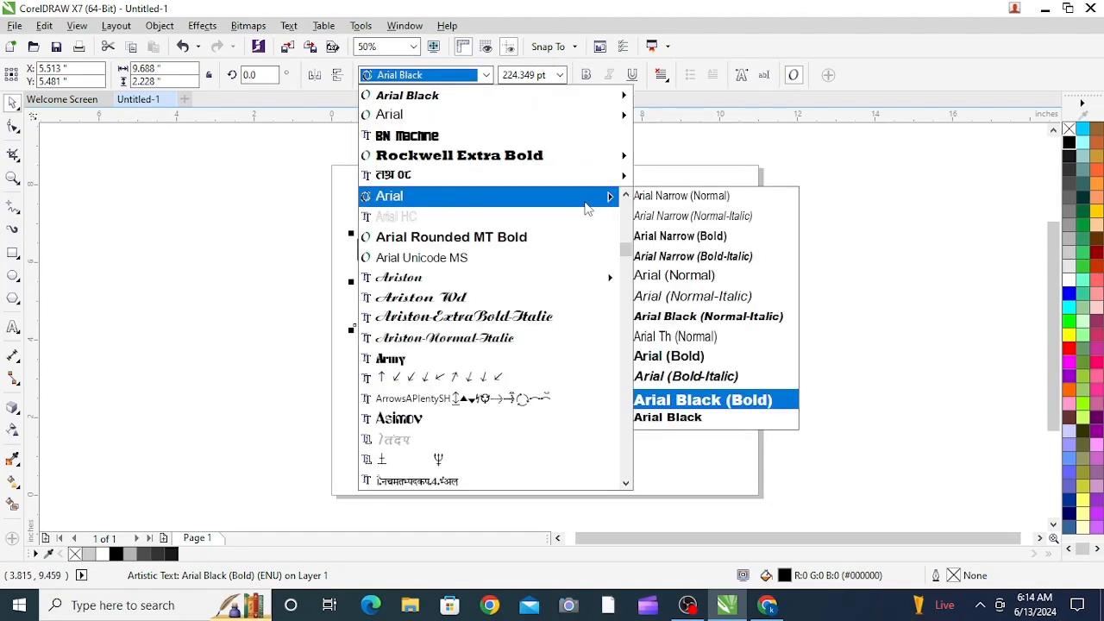
pyautogui.click(688, 418)
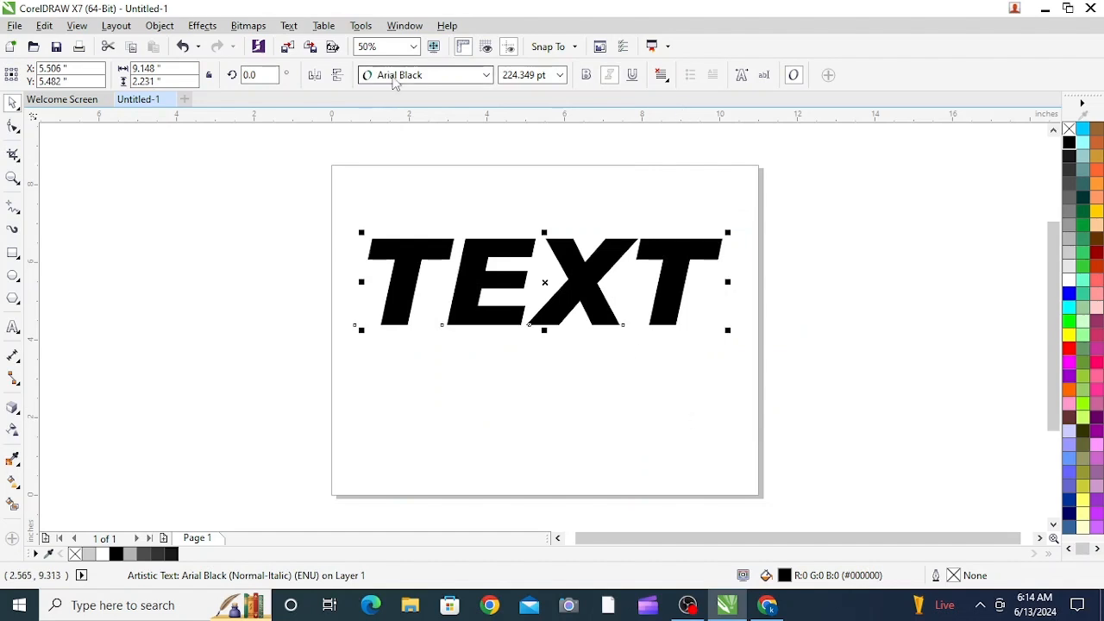
# Step: Set the text to the upright Arial Black (Black) style and enlarge it to about 9.71 by 2.40 inches
pyautogui.click(486, 75)
pyautogui.moveTo(455, 200)
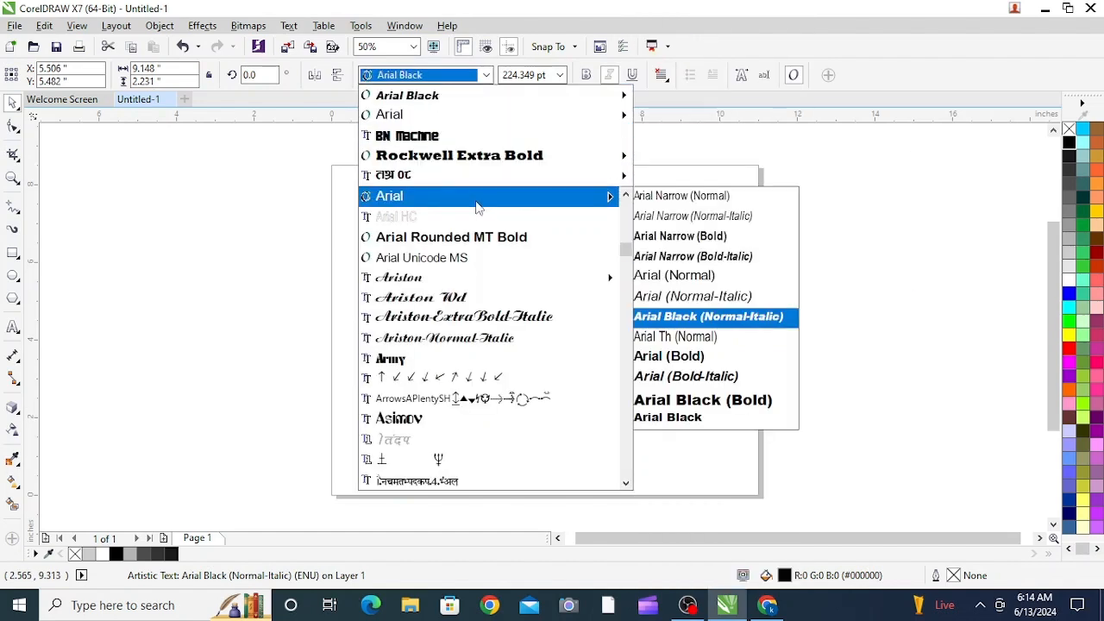
pyautogui.click(699, 419)
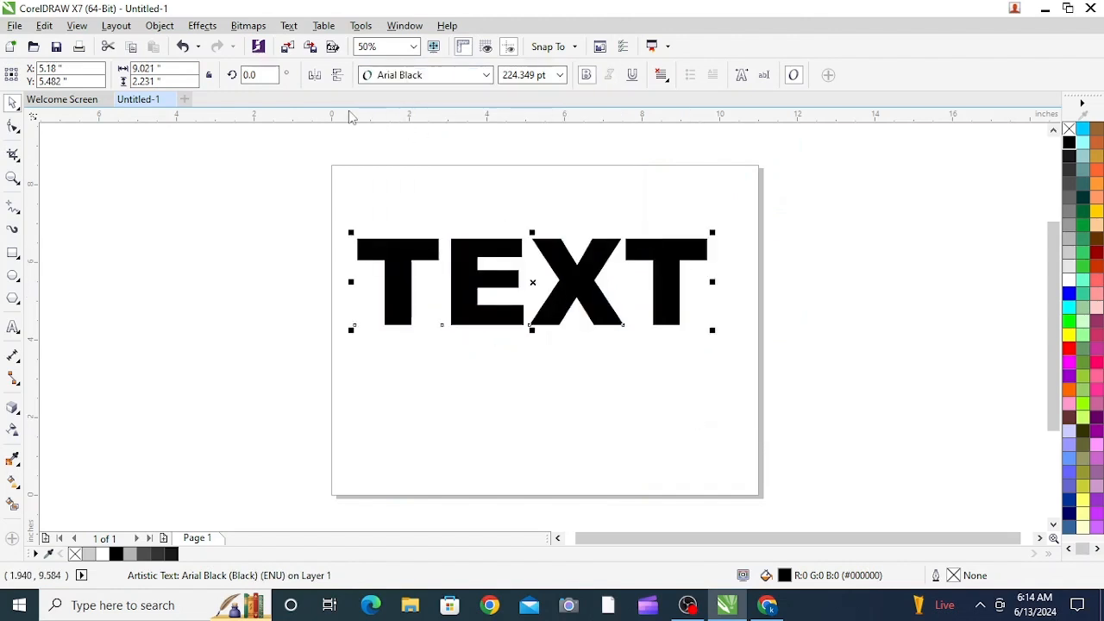
pyautogui.moveTo(712, 329); pyautogui.dragTo(740, 340)
pyautogui.click(278, 247)
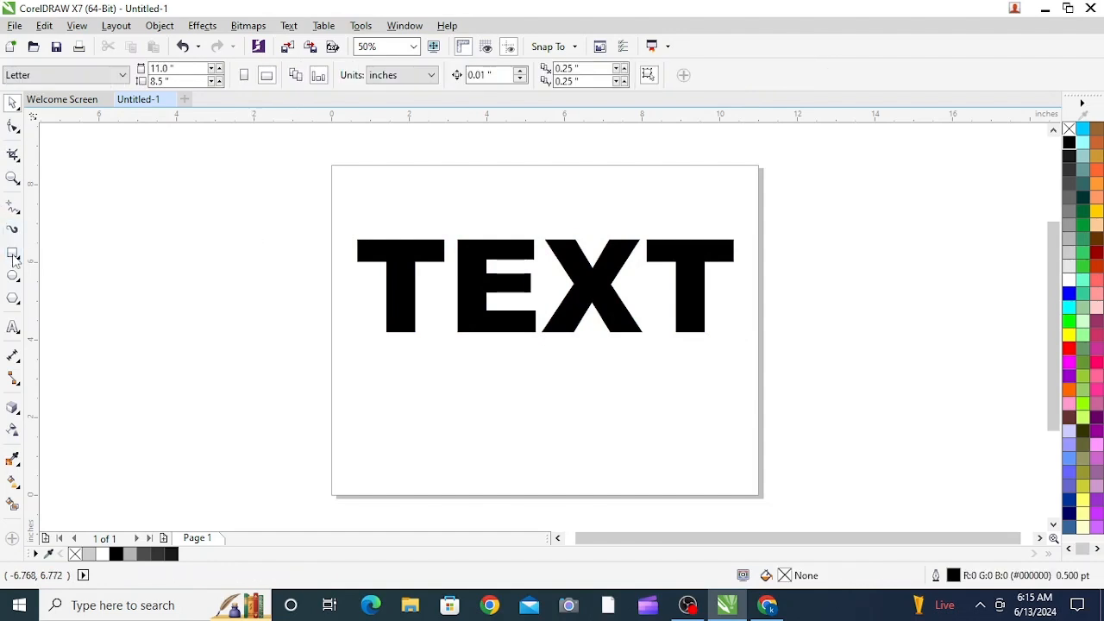
# Step: Create a page-sized rectangle behind the text and fill it with light gray #E6E6E6
pyautogui.doubleClick(13, 252)
pyautogui.click(12, 103)
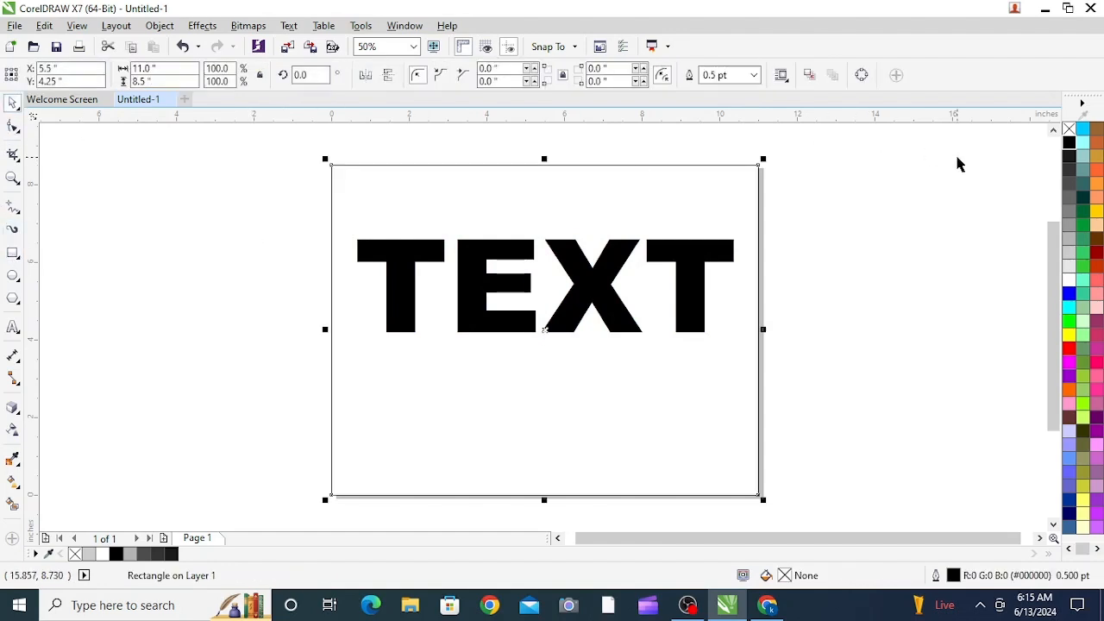
pyautogui.click(1070, 257)
pyautogui.click(1069, 265)
pyautogui.click(919, 254)
# Step: Give the text a white outline 10.0 pt wide
pyautogui.click(484, 298)
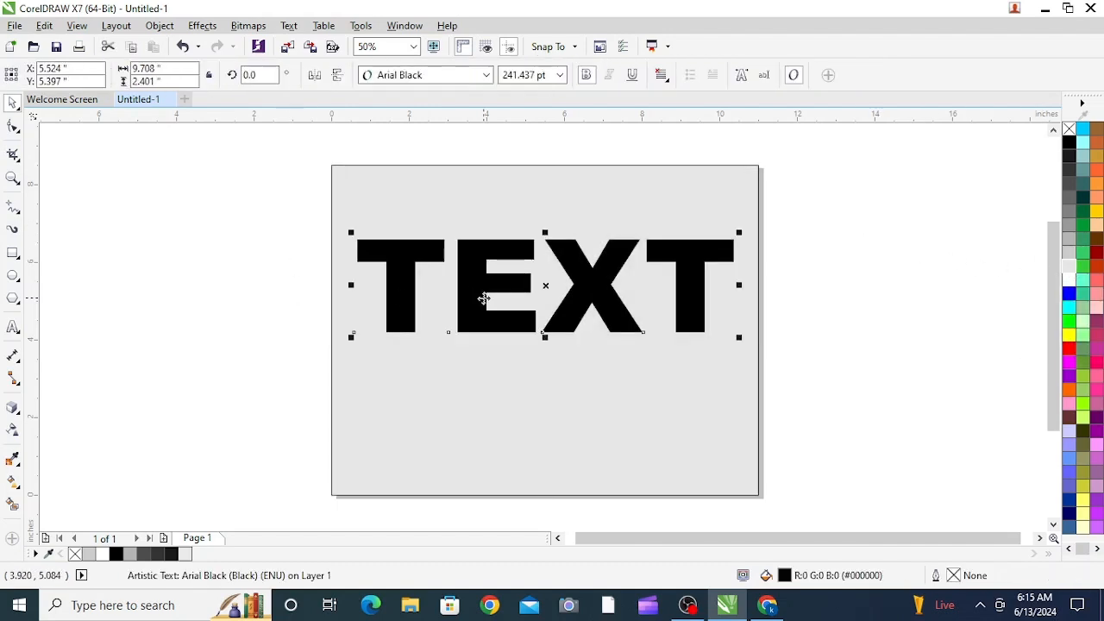
pyautogui.press('F12')
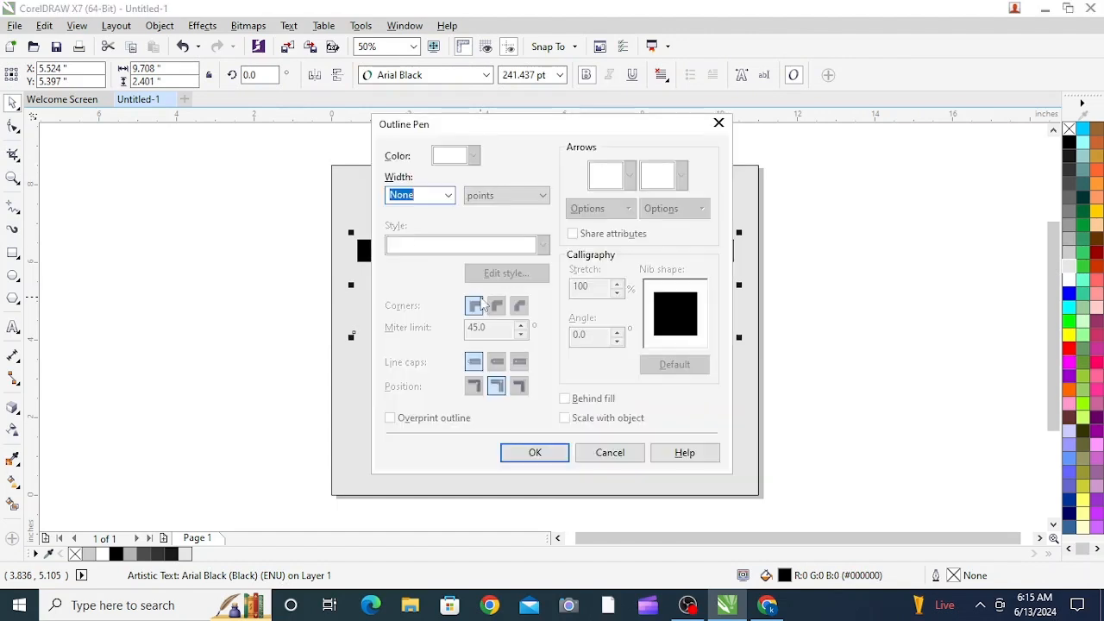
pyautogui.click(444, 197)
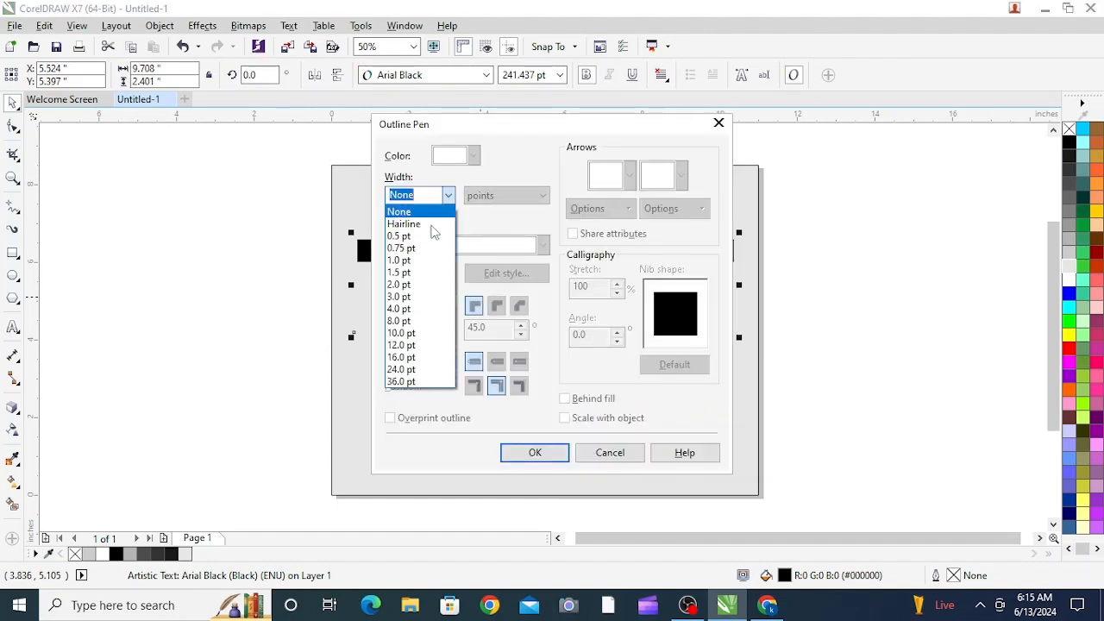
pyautogui.click(411, 335)
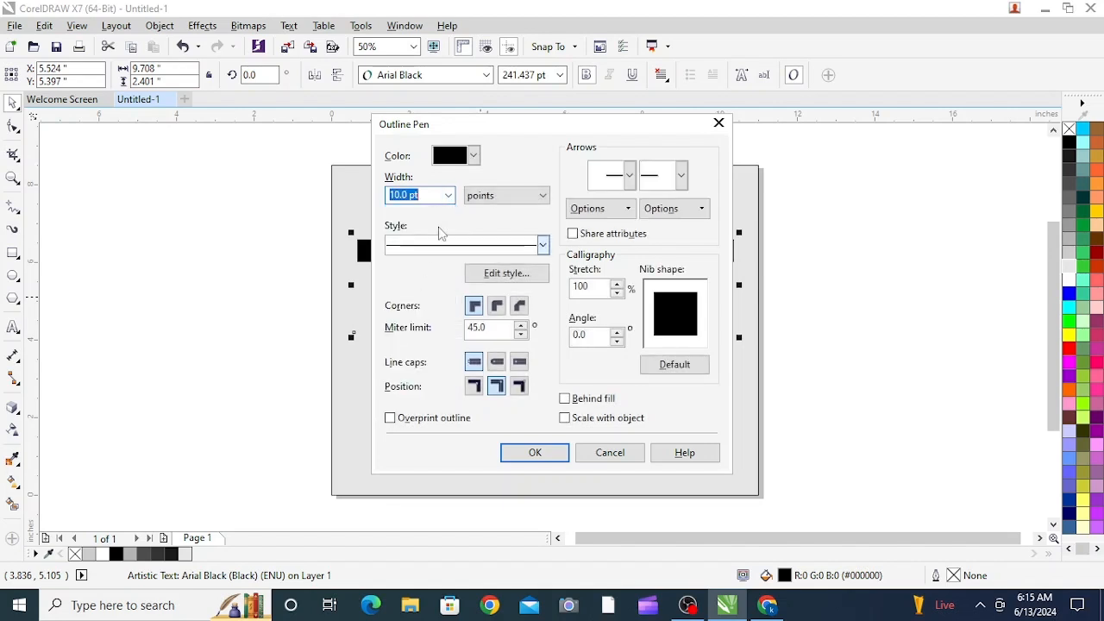
pyautogui.click(472, 155)
pyautogui.click(484, 188)
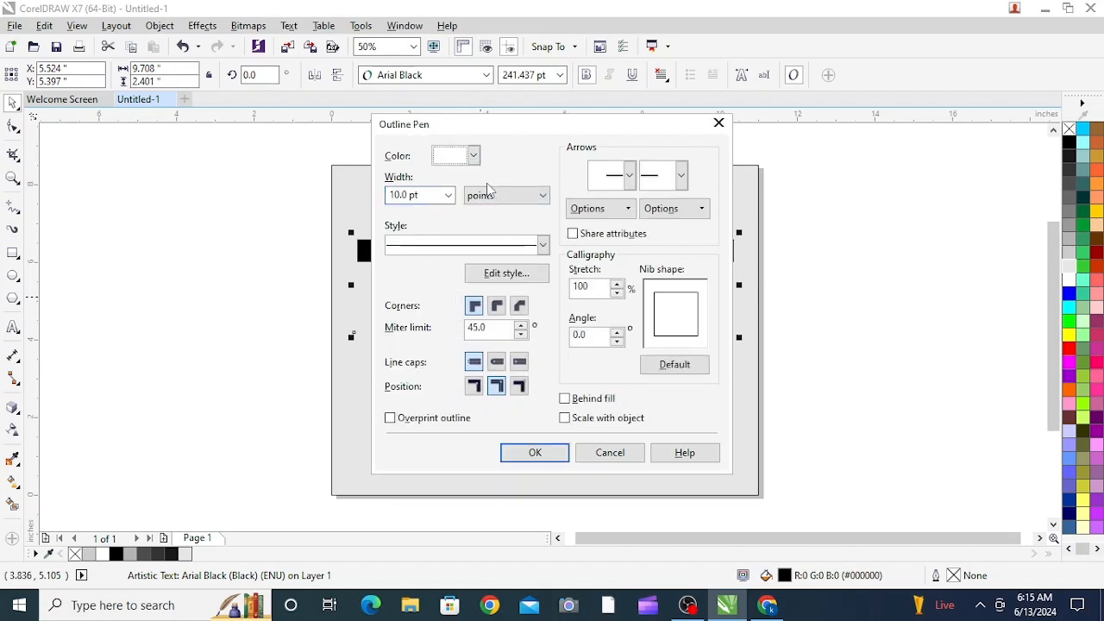
# Step: Set the text outline to rounded corners and round line caps, with Behind fill and Scale with object enabled
pyautogui.click(497, 306)
pyautogui.click(497, 361)
pyautogui.click(564, 398)
pyautogui.click(564, 419)
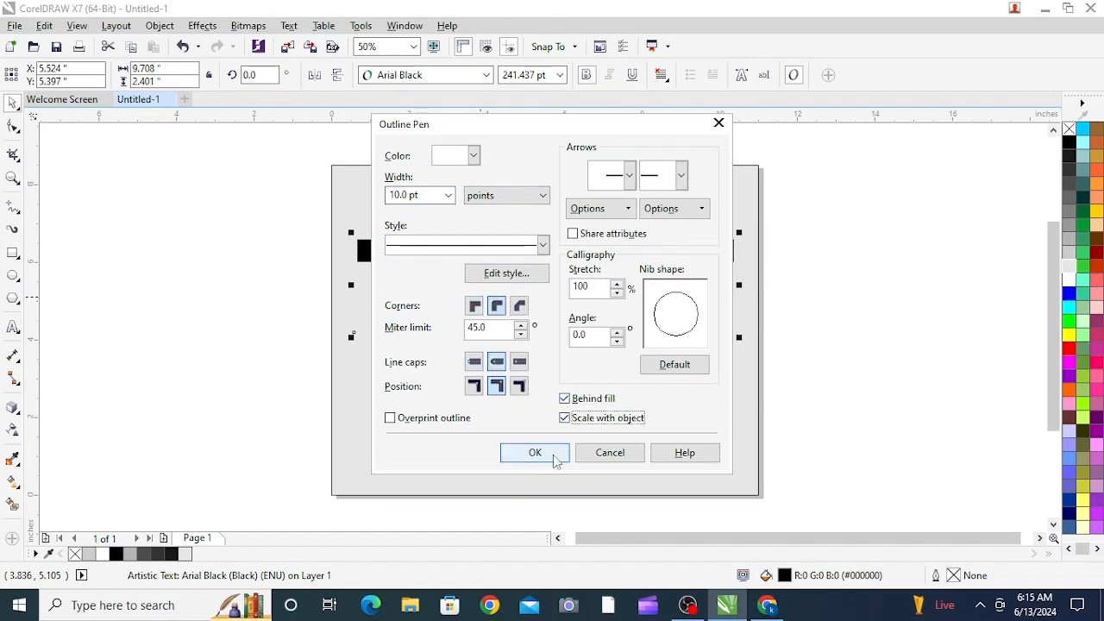
pyautogui.click(556, 454)
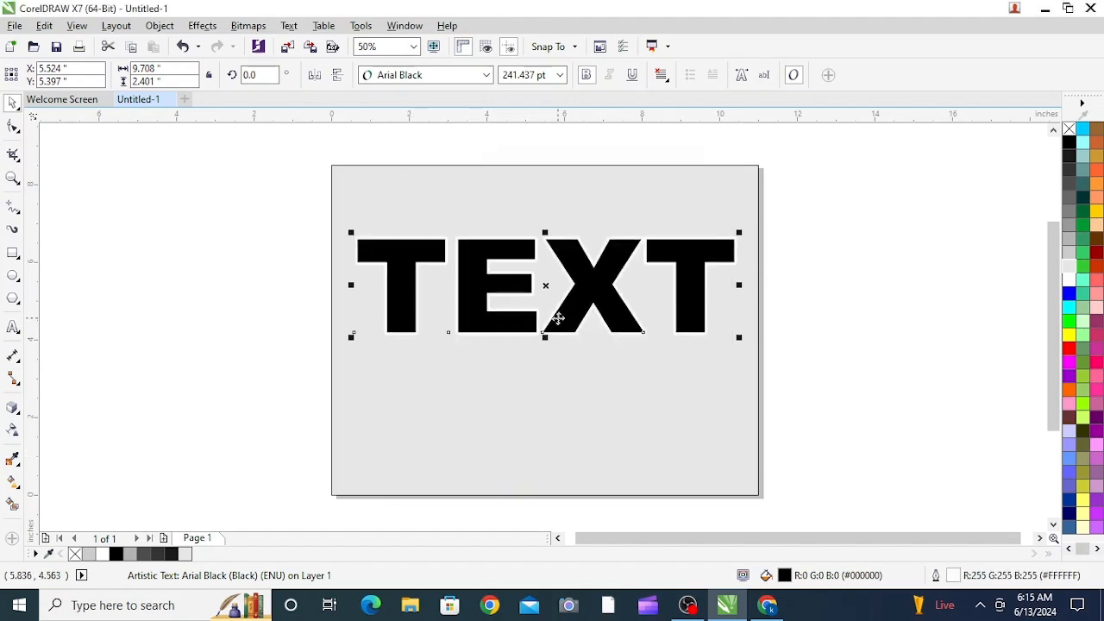
# Step: Change the background rectangle's fill to 20% Black (#CCCCCC)
pyautogui.click(749, 193)
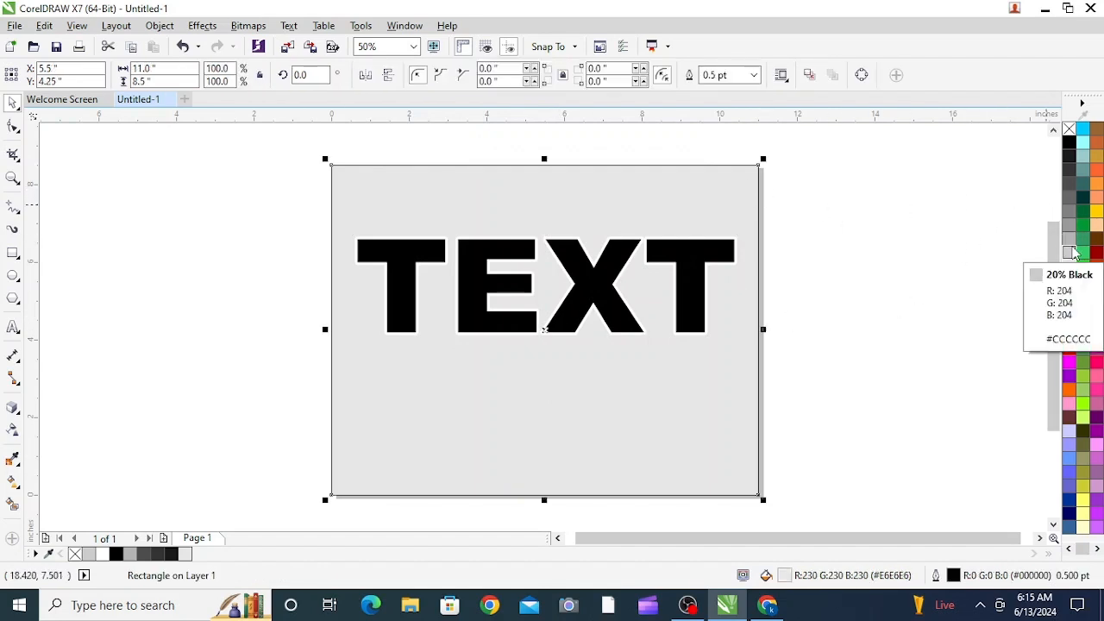
pyautogui.click(1070, 240)
pyautogui.click(1069, 253)
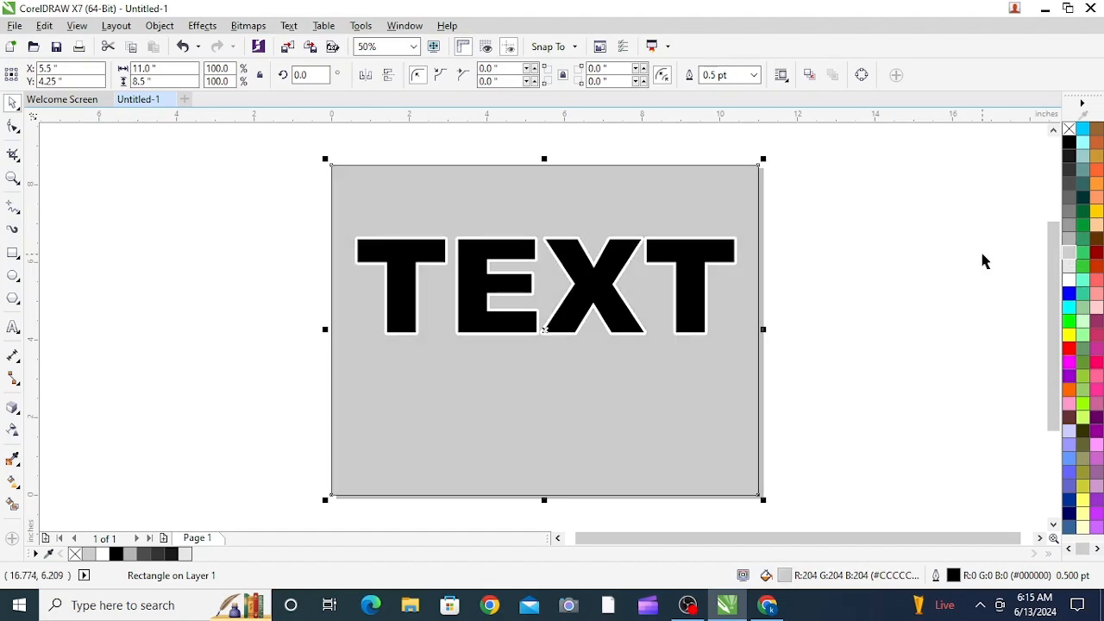
pyautogui.click(926, 212)
# Step: Increase the text's outline width to 12.0 pt
pyautogui.click(614, 262)
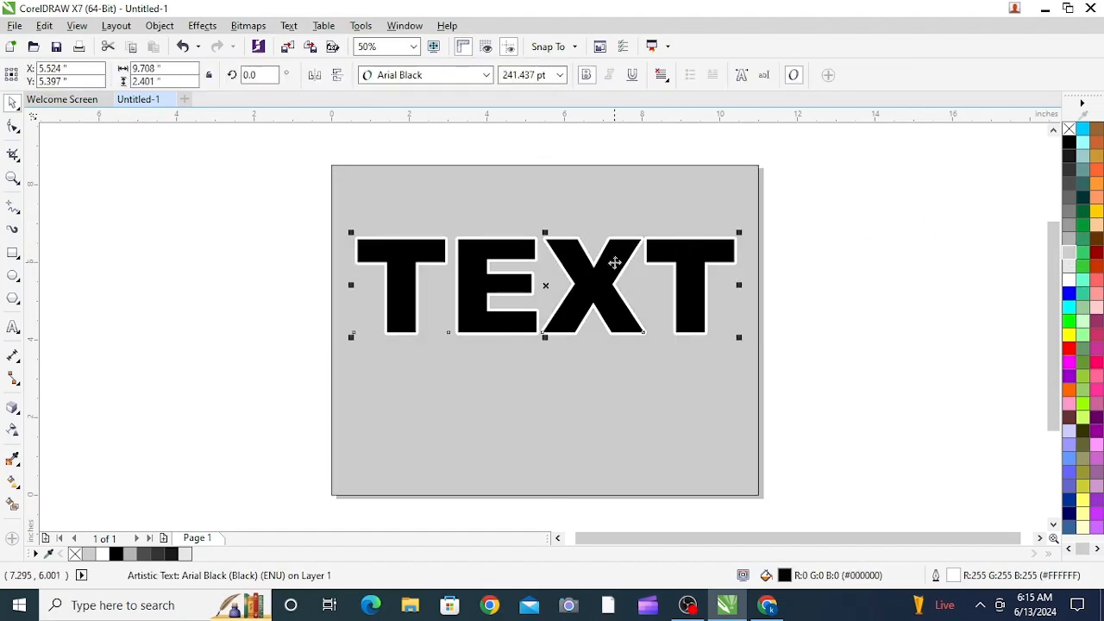
pyautogui.press('F12')
pyautogui.click(448, 196)
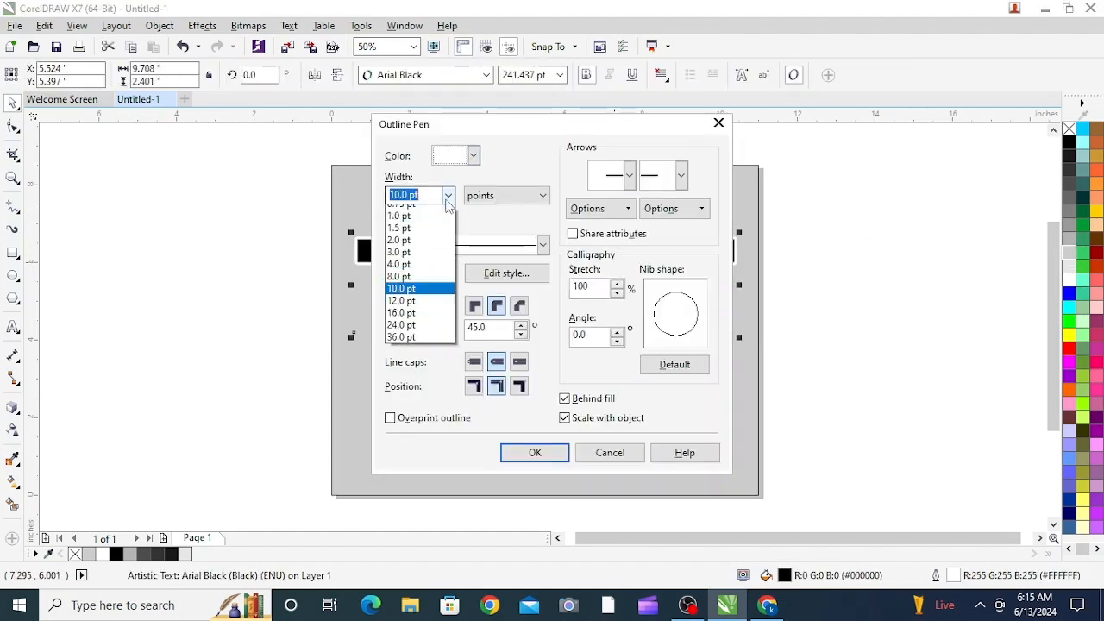
pyautogui.click(414, 345)
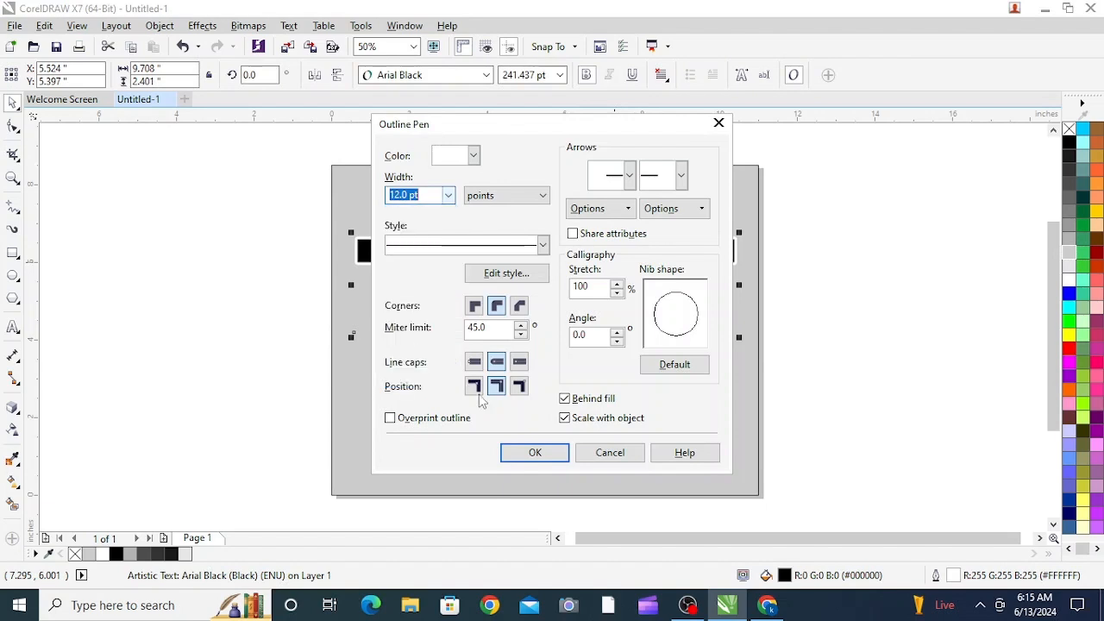
pyautogui.click(535, 452)
pyautogui.click(303, 289)
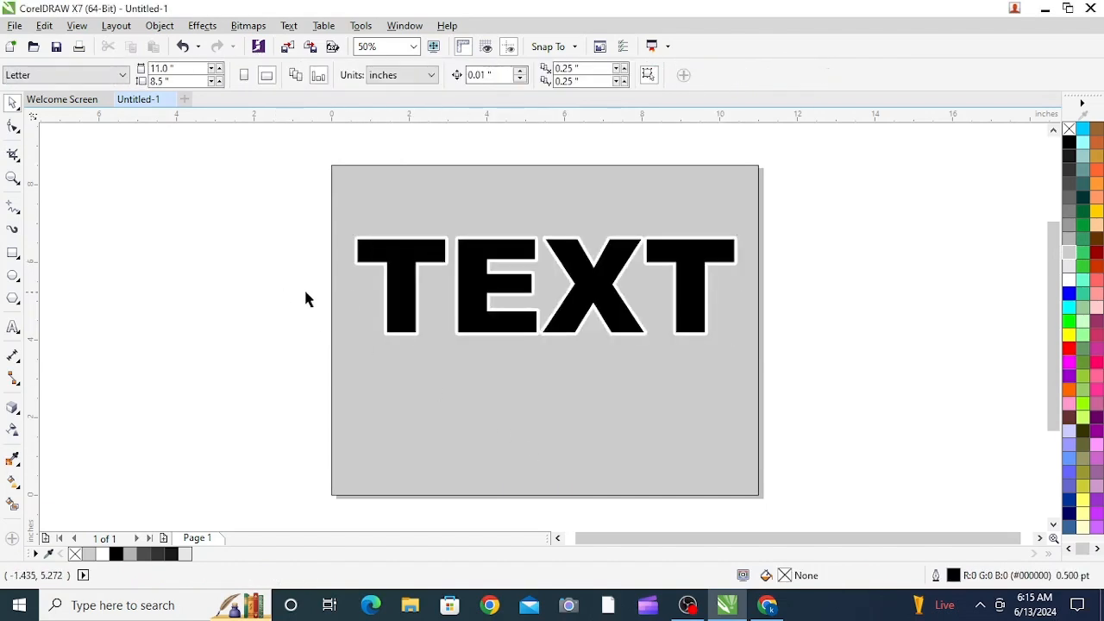
# Step: Try breaking the artistic text apart, and undo the break
pyautogui.click(480, 291)
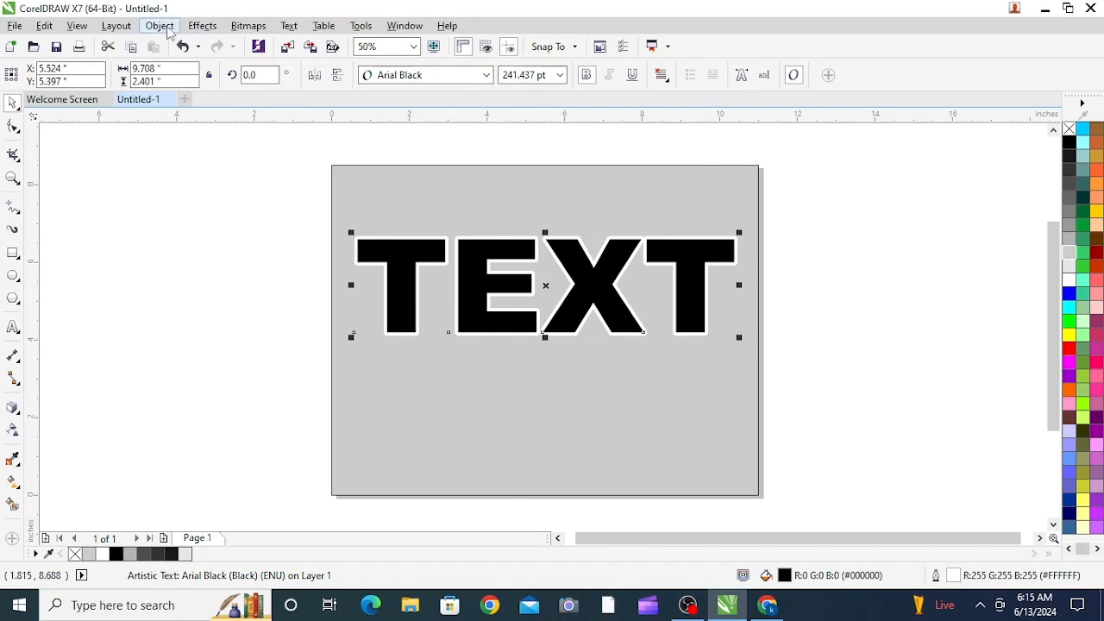
pyautogui.click(160, 26)
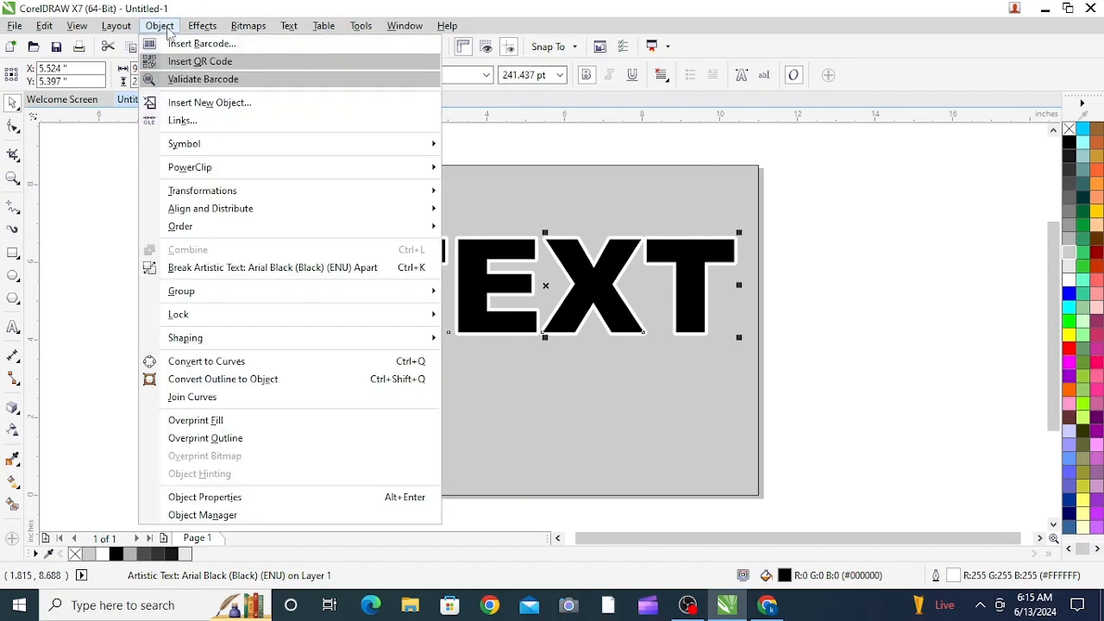
pyautogui.click(185, 269)
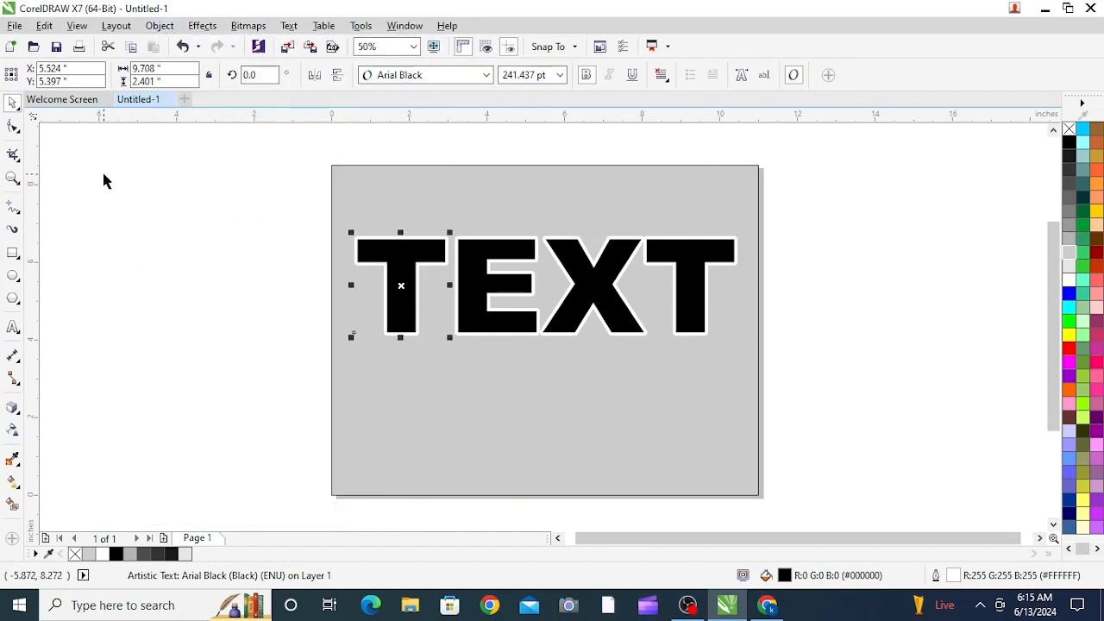
pyautogui.hotkey('ctrl', 'z')
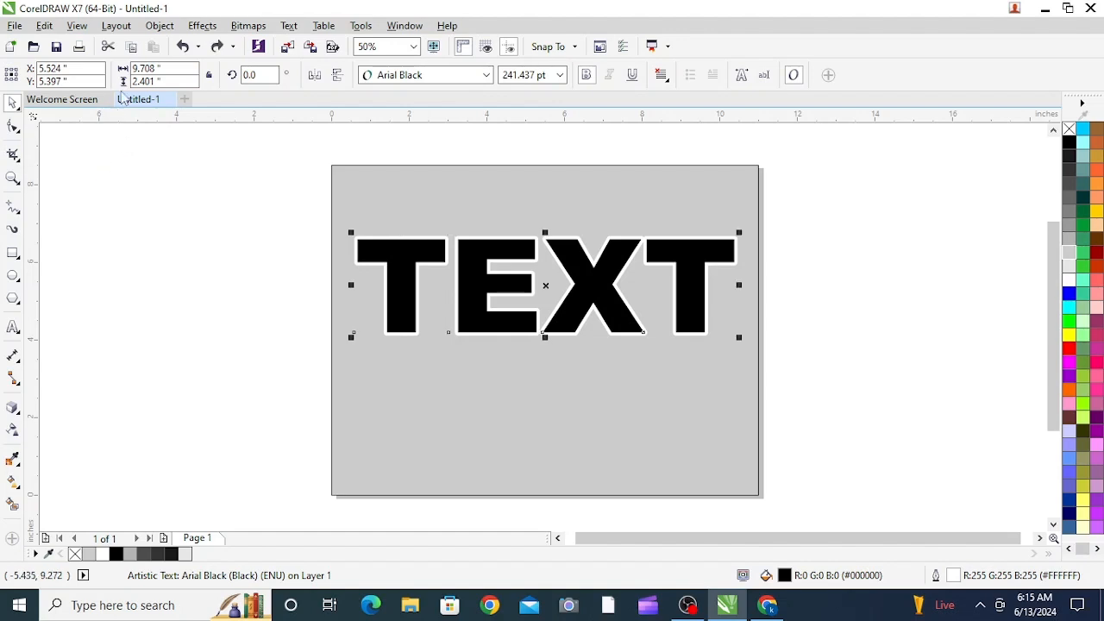
# Step: Convert the text's outline to a separate object and move the black text below the white outline
pyautogui.click(160, 26)
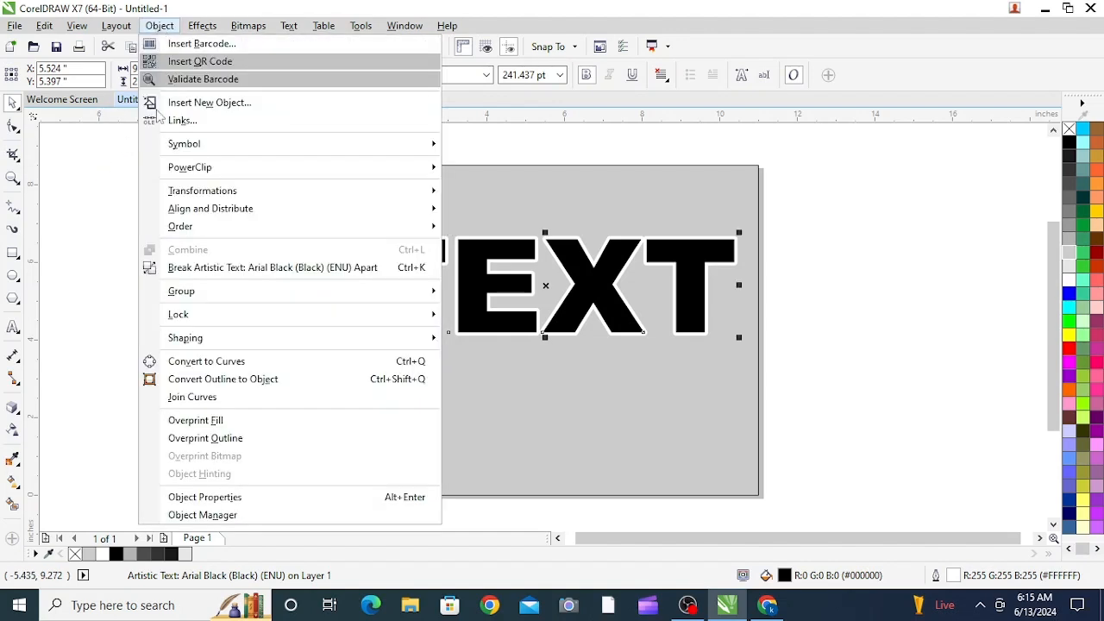
pyautogui.click(199, 360)
pyautogui.click(221, 285)
pyautogui.moveTo(400, 274); pyautogui.dragTo(411, 365)
# Step: Extrude the white outline lettering toward the page's right edge and switch the extrusion to a parallel type
pyautogui.click(457, 294)
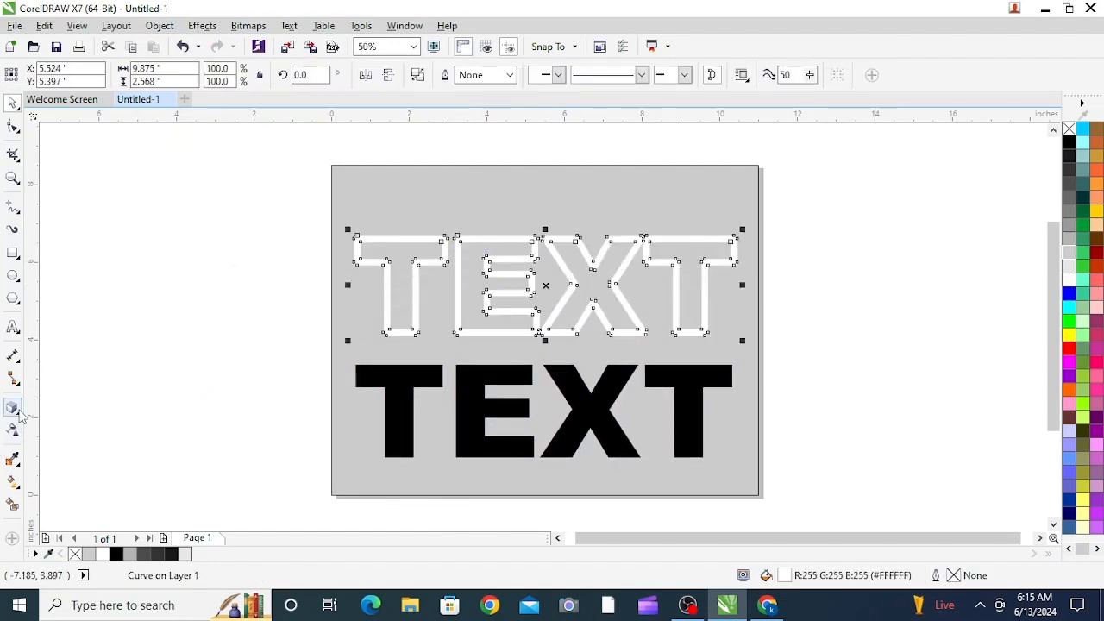
pyautogui.click(13, 407)
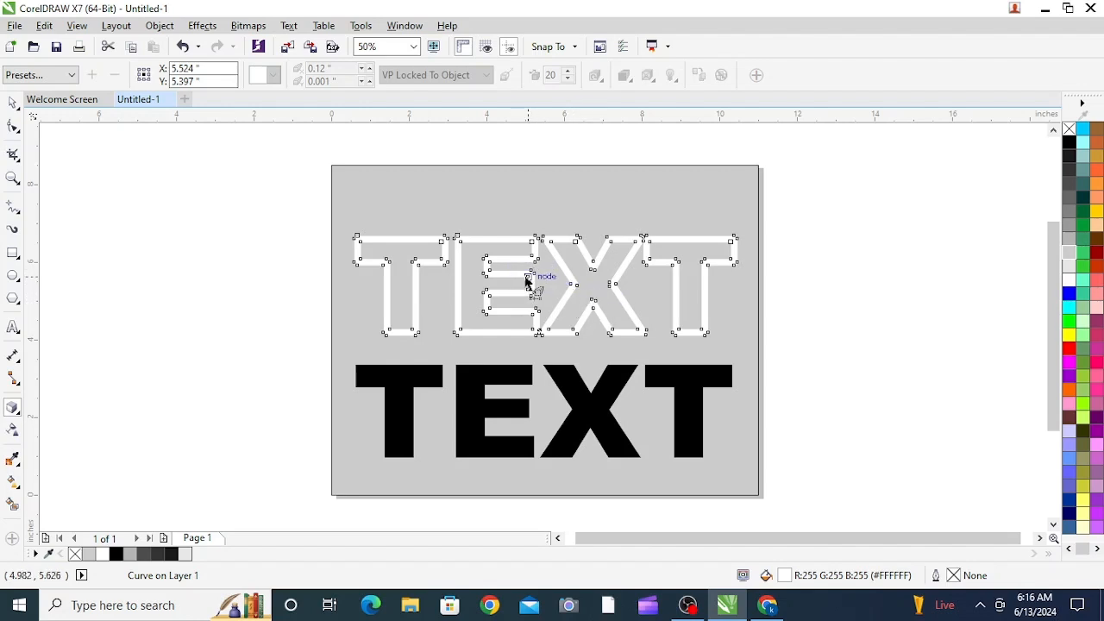
pyautogui.moveTo(544, 284); pyautogui.dragTo(755, 354)
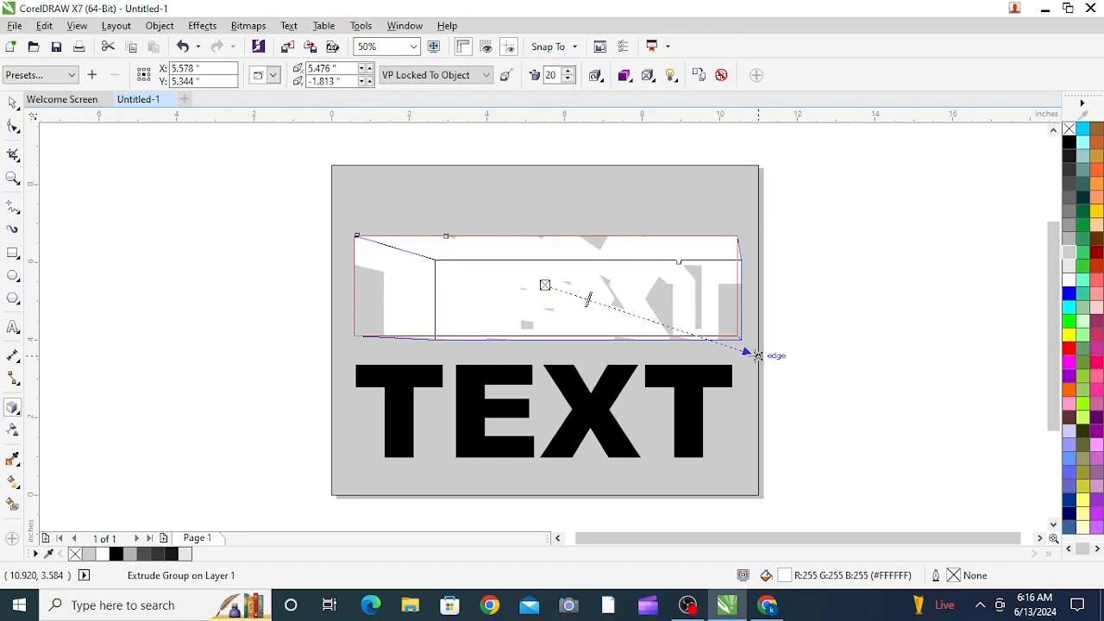
pyautogui.click(273, 75)
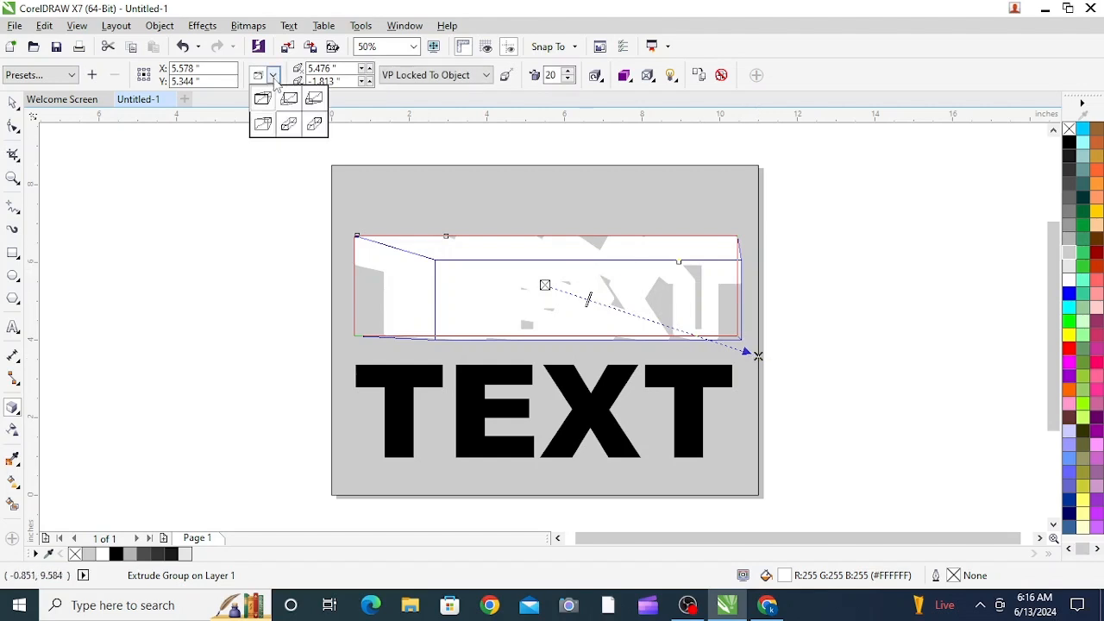
pyautogui.click(287, 123)
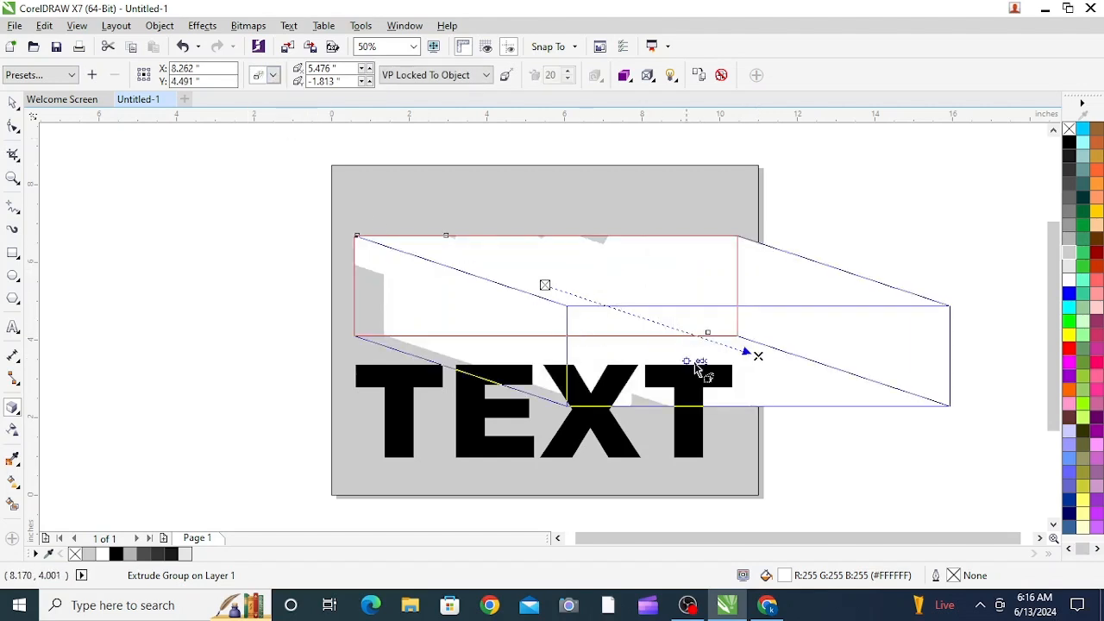
# Step: Shorten the white lettering's extrusion to a shallow depth of about 0.17 inches sideways and 0.09 inches downward
pyautogui.moveTo(757, 355); pyautogui.dragTo(567, 289)
pyautogui.scroll(1, 590, 301)
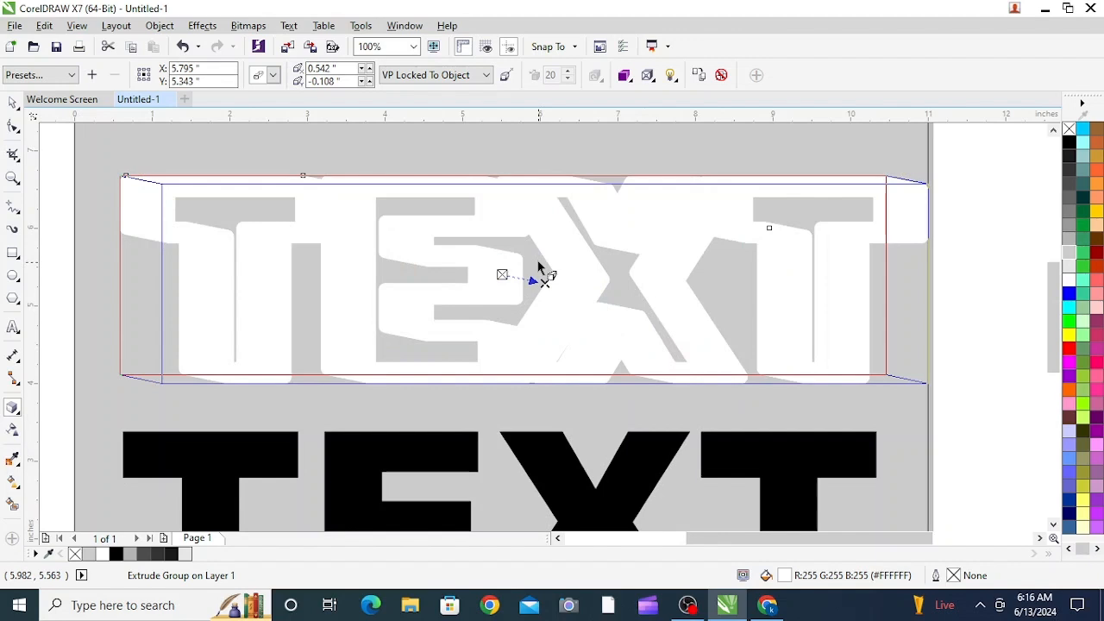
pyautogui.moveTo(532, 281); pyautogui.dragTo(521, 286)
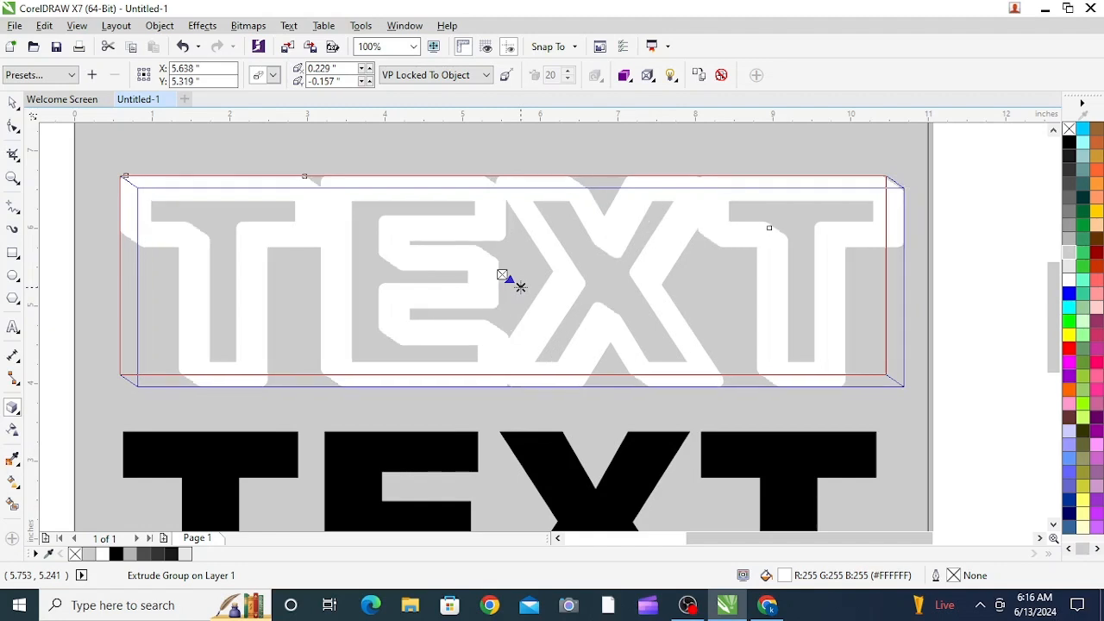
pyautogui.scroll(2, 515, 283)
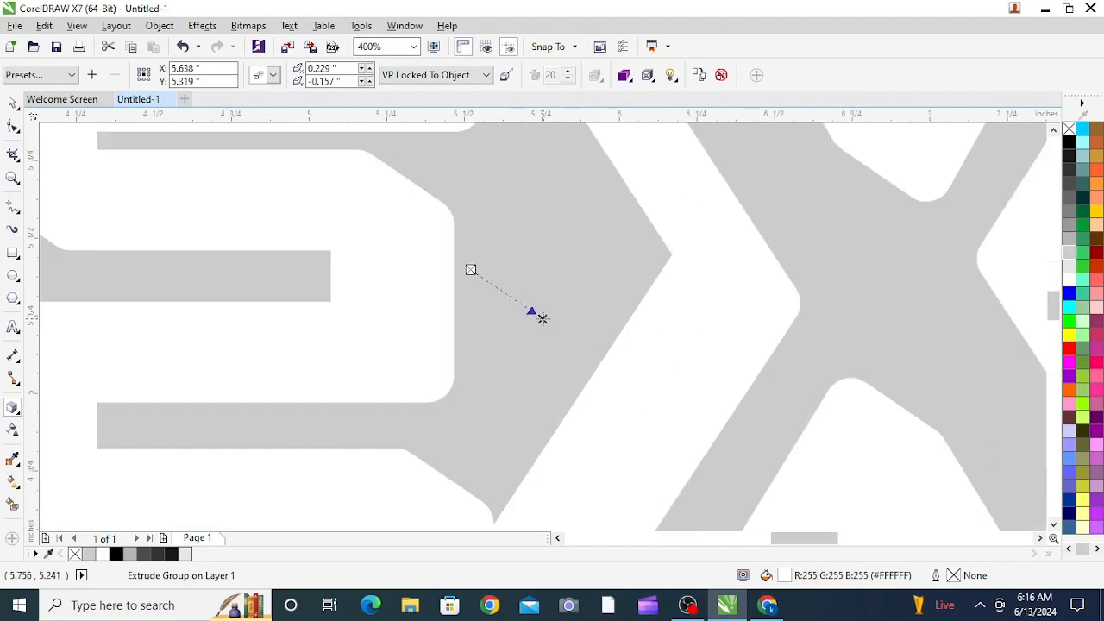
pyautogui.moveTo(541, 317); pyautogui.dragTo(524, 300)
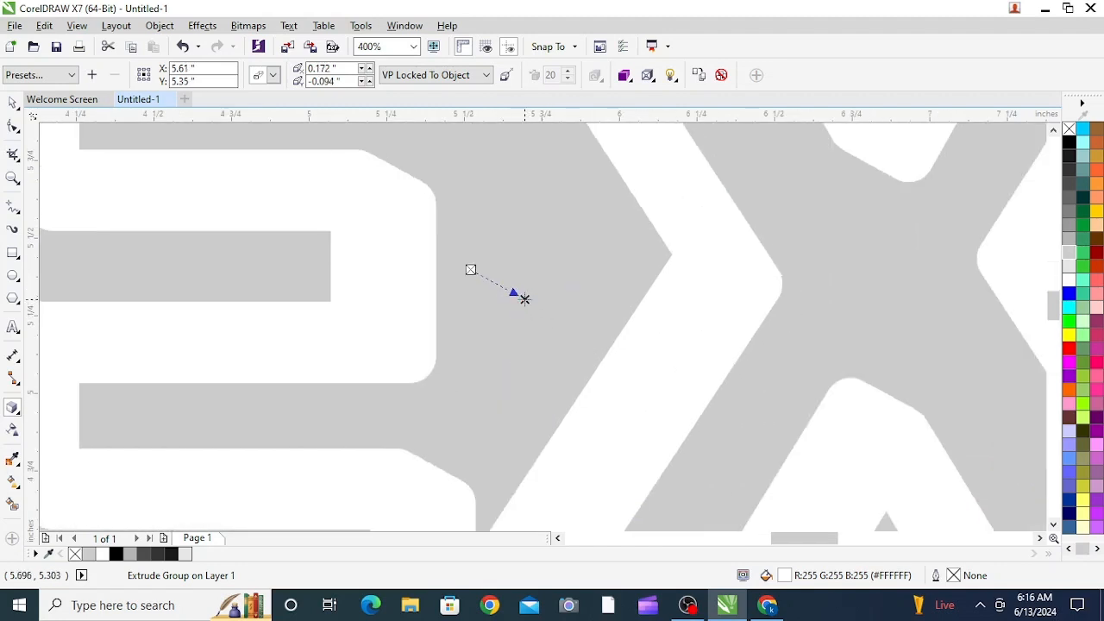
pyautogui.scroll(-2, 524, 298)
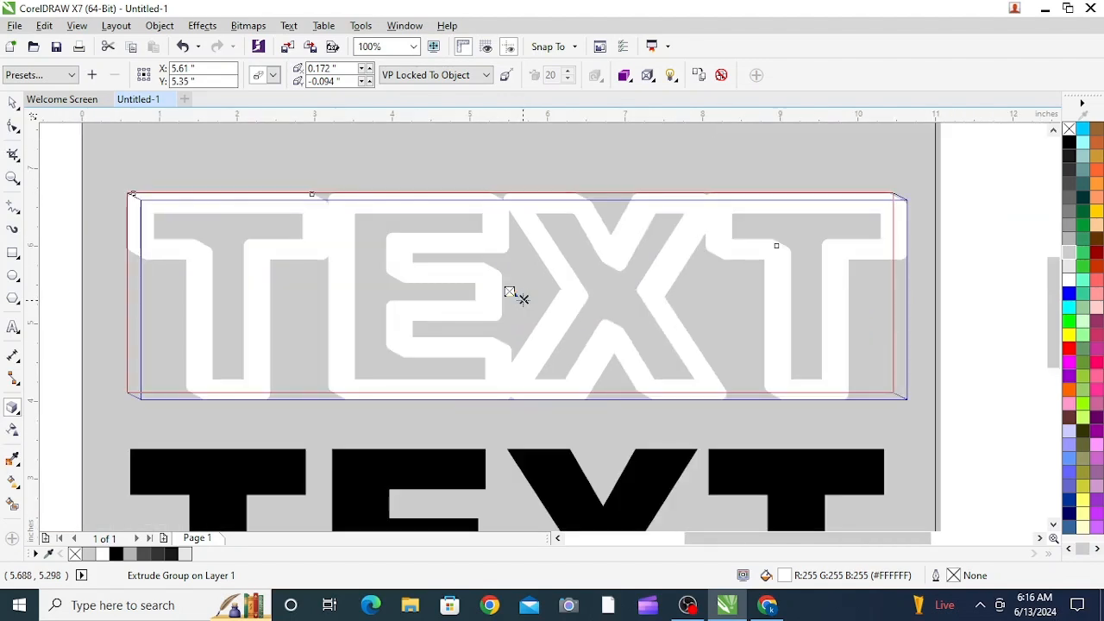
pyautogui.click(13, 103)
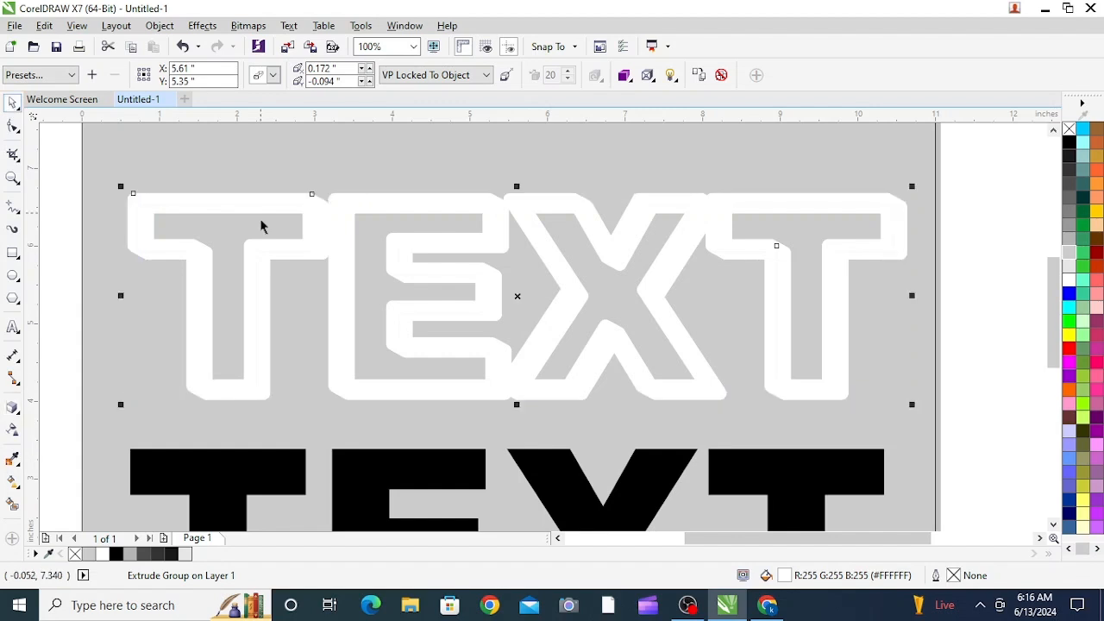
pyautogui.rightClick(411, 205)
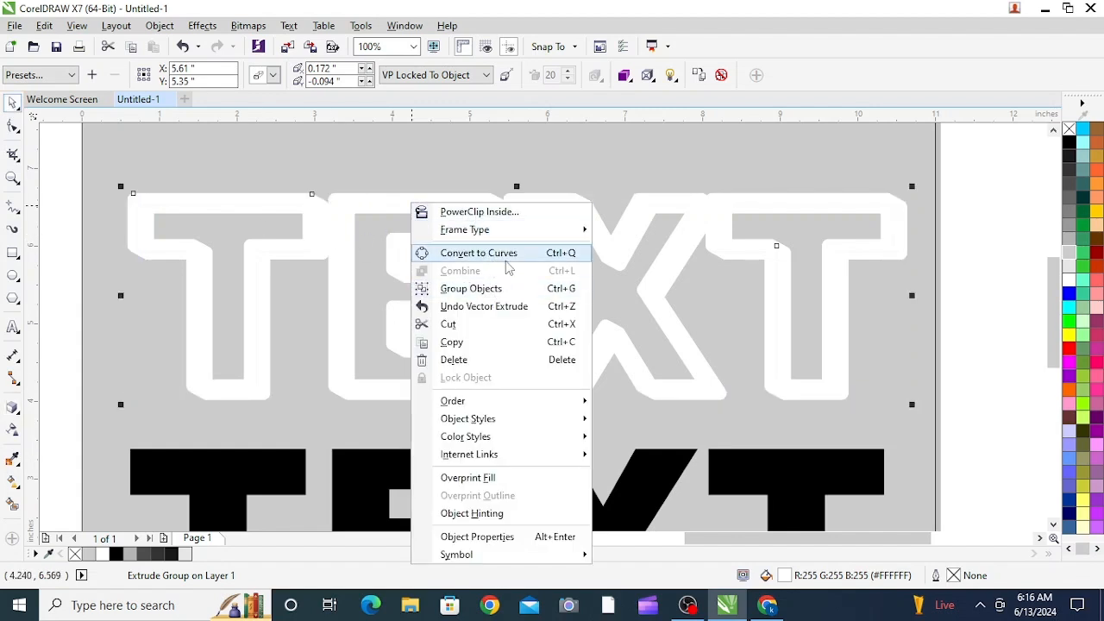
pyautogui.click(372, 181)
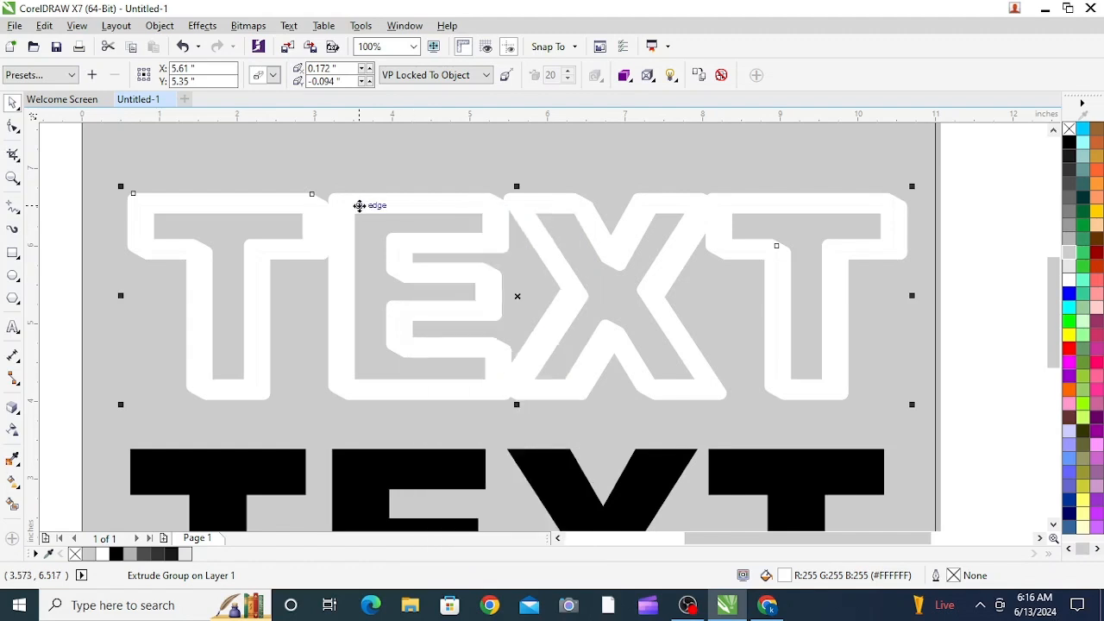
pyautogui.click(313, 247)
pyautogui.rightClick(313, 246)
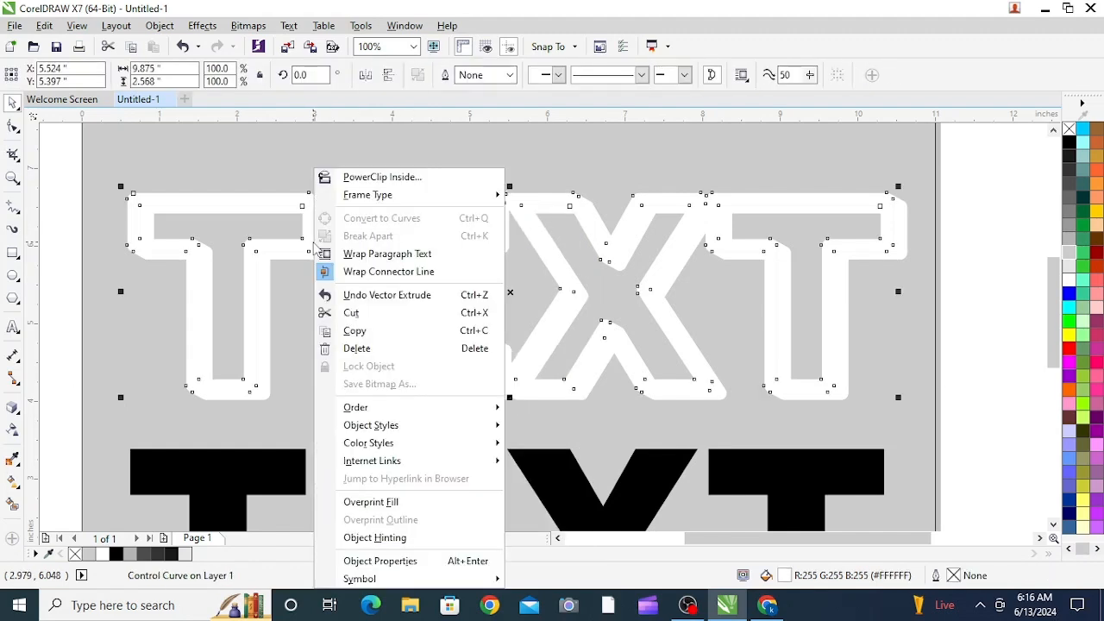
pyautogui.click(258, 229)
pyautogui.click(229, 229)
pyautogui.rightClick(230, 234)
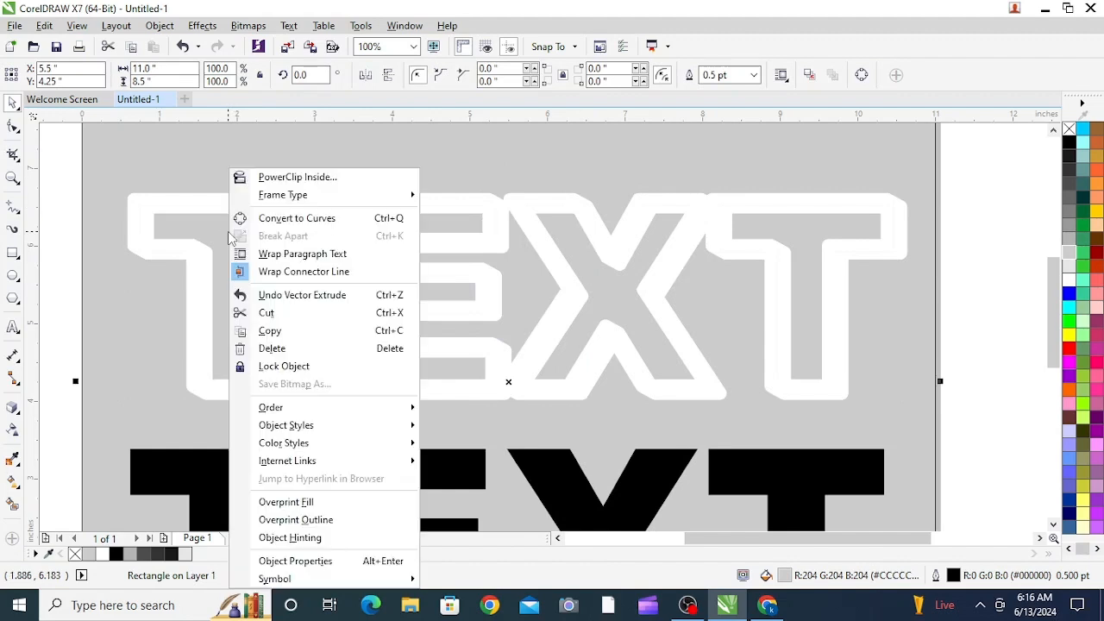
# Step: Break the extrude group apart from the white outline lettering and fill the separated extrusion sides with black
pyautogui.click(207, 216)
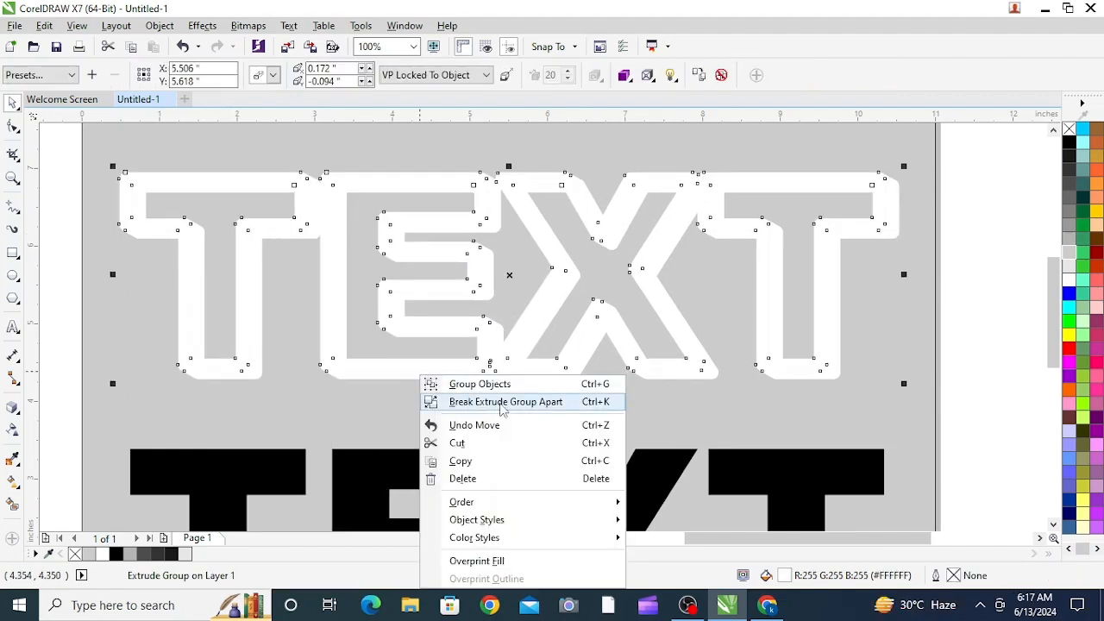
pyautogui.click(505, 401)
pyautogui.click(505, 420)
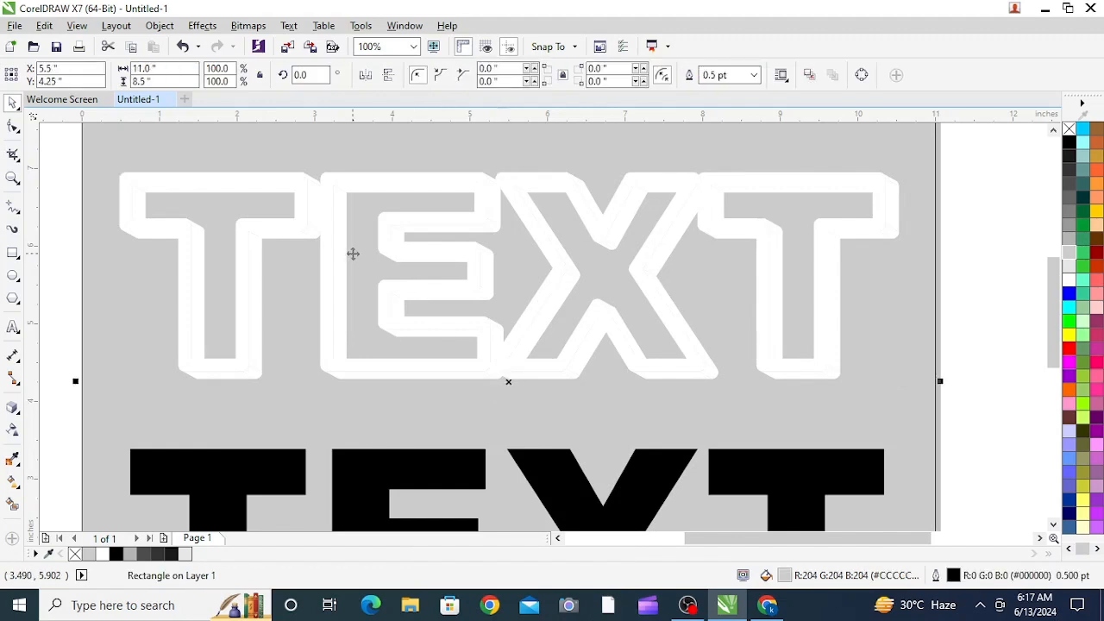
pyautogui.click(304, 238)
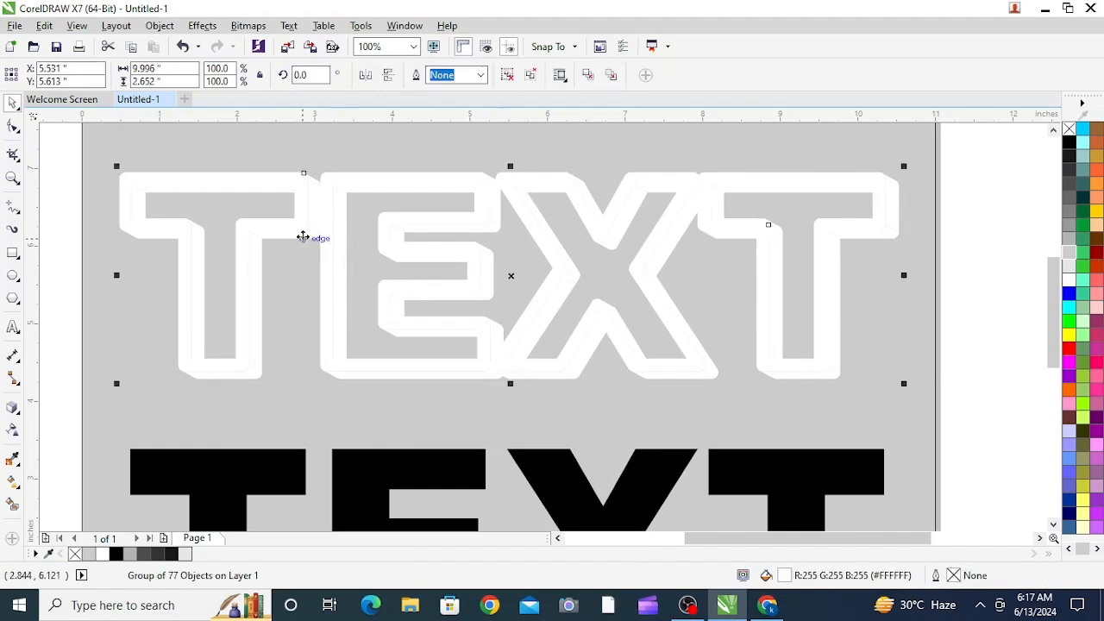
pyautogui.click(1069, 143)
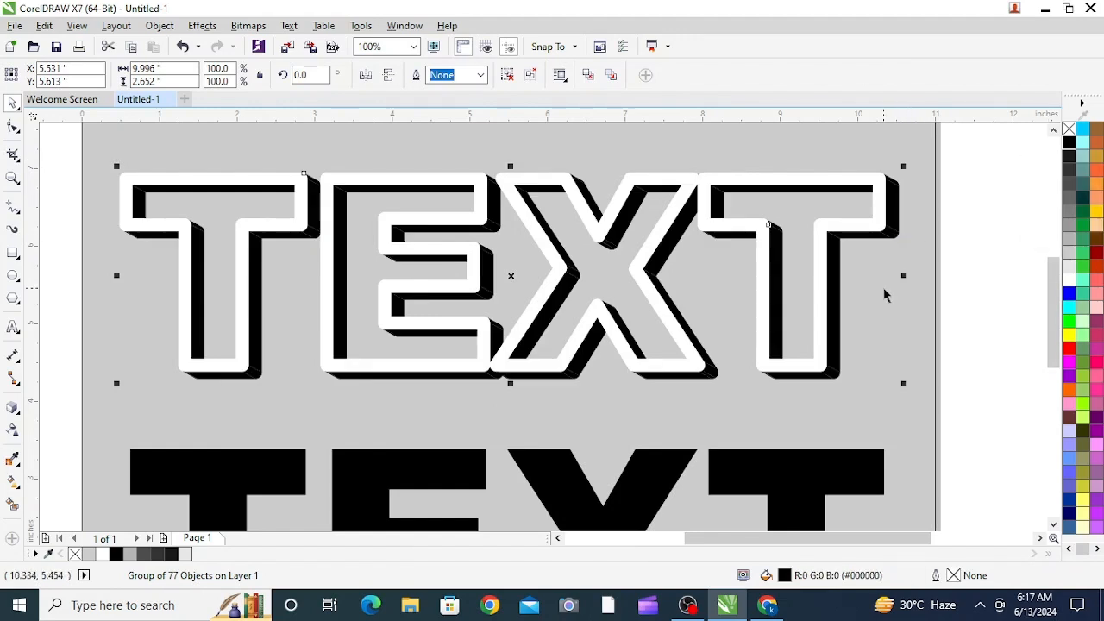
# Step: Nudge the black extrusion group about 0.03 inches left and 0.01 inches down behind the white outline
pyautogui.press('Down')
pyautogui.press('Down')
pyautogui.press('Left')
pyautogui.press('Left')
pyautogui.press('Left')
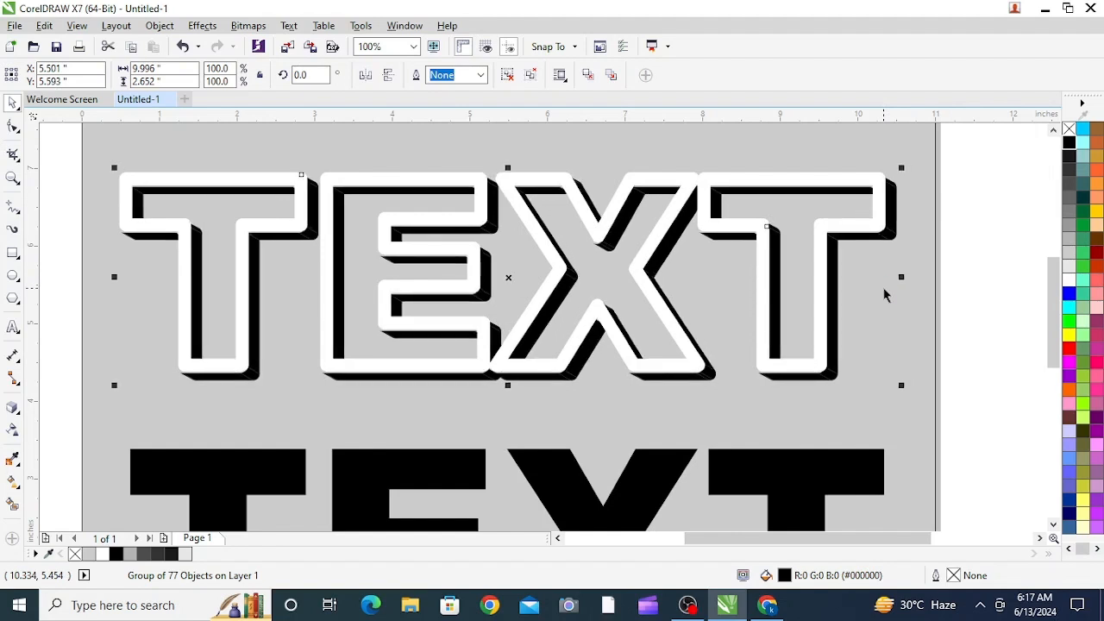
pyautogui.press('Up')
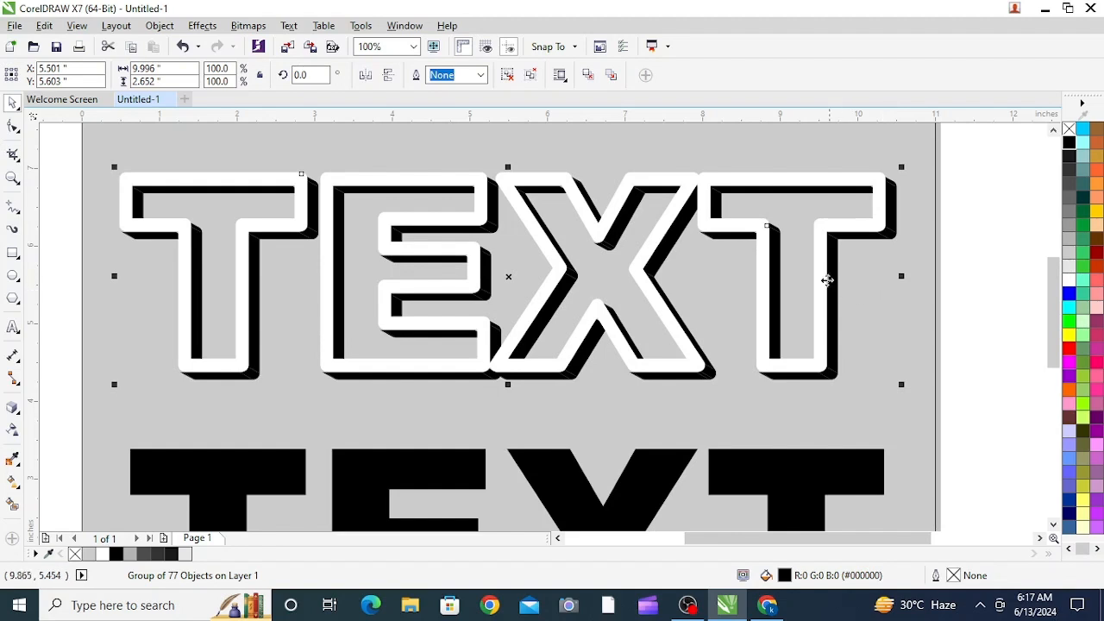
# Step: Move the solid black text up inside the white outline lettering and break it apart into individual letters
pyautogui.scroll(-1, 845, 291)
pyautogui.click(625, 380)
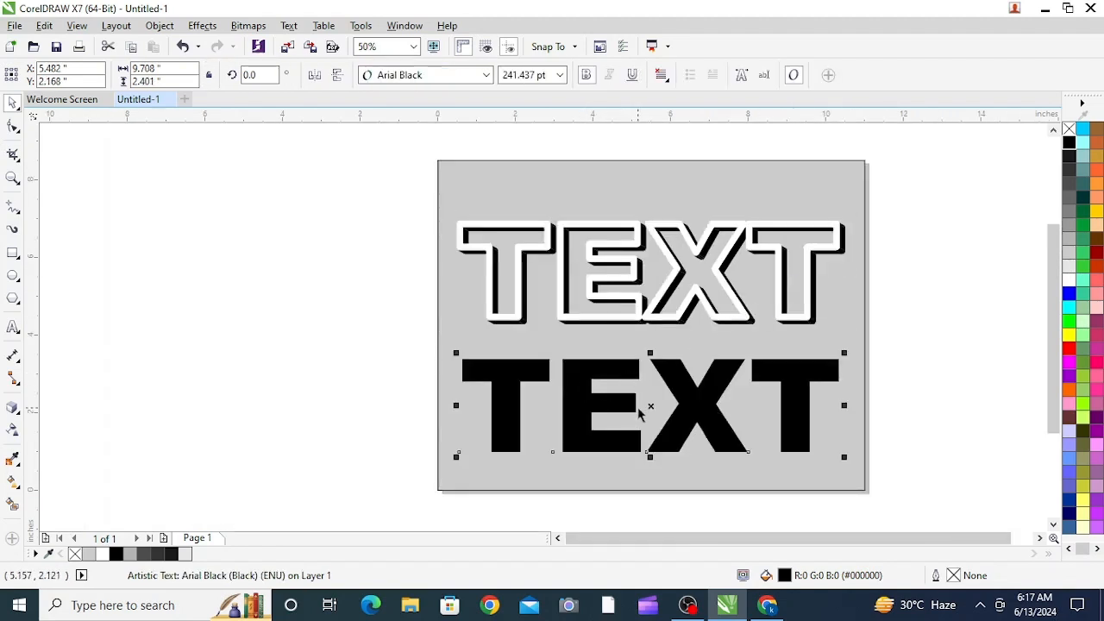
pyautogui.moveTo(650, 412); pyautogui.dragTo(652, 272)
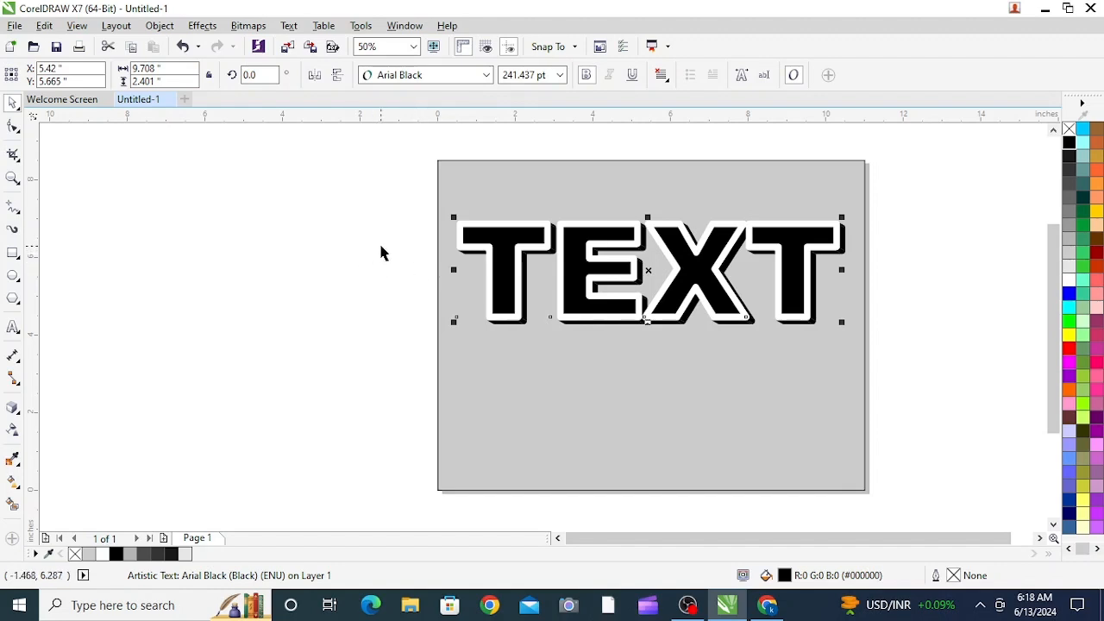
pyautogui.hotkey('ctrl', 'k')
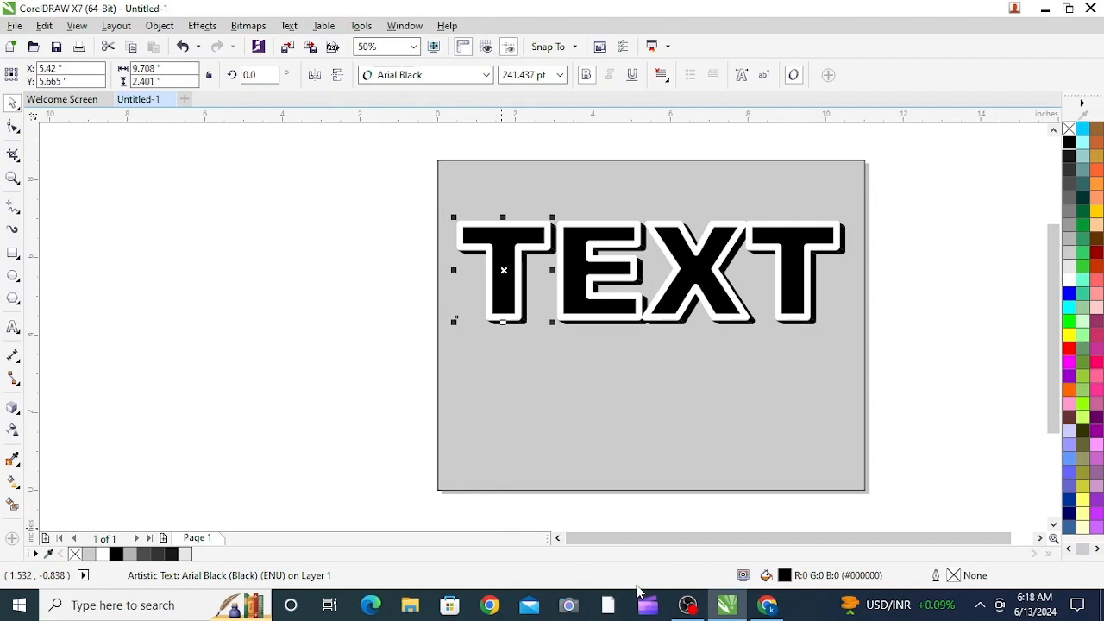
# Step: Give the first letter T a fountain fill and set the gradient's start colour to dark blue #125073
pyautogui.press('F11')
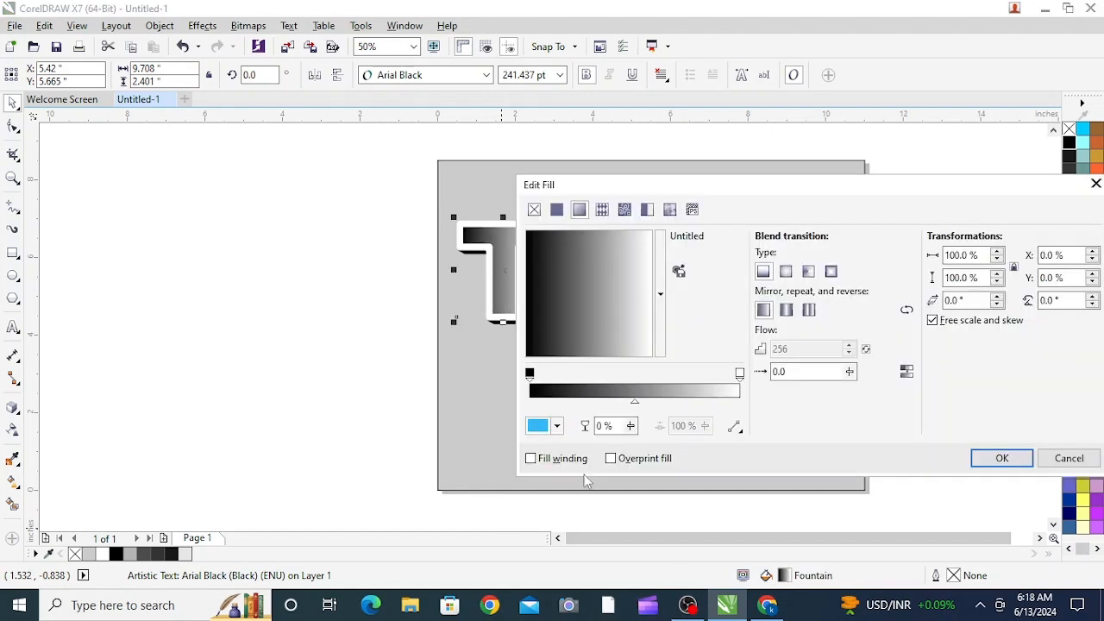
pyautogui.click(529, 373)
pyautogui.click(556, 425)
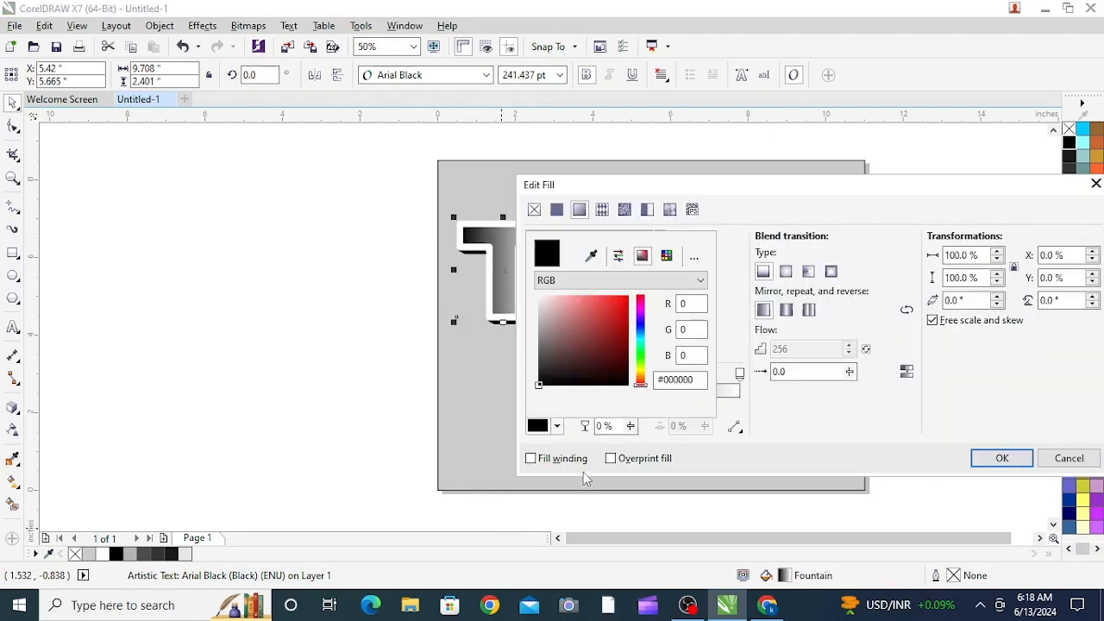
pyautogui.moveTo(639, 357); pyautogui.dragTo(613, 345)
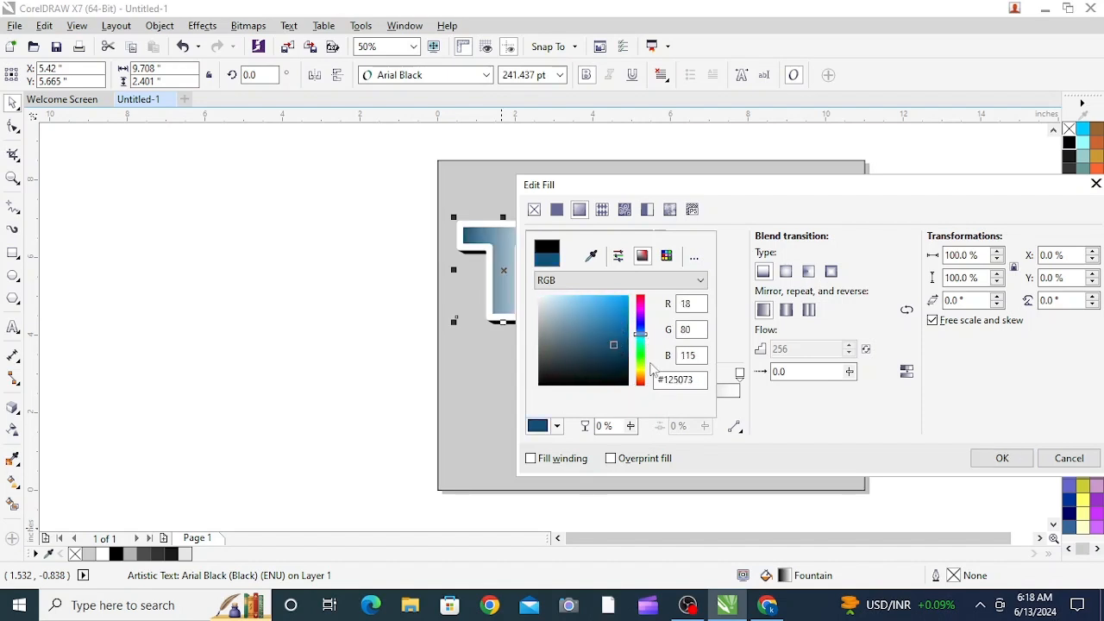
pyautogui.click(808, 379)
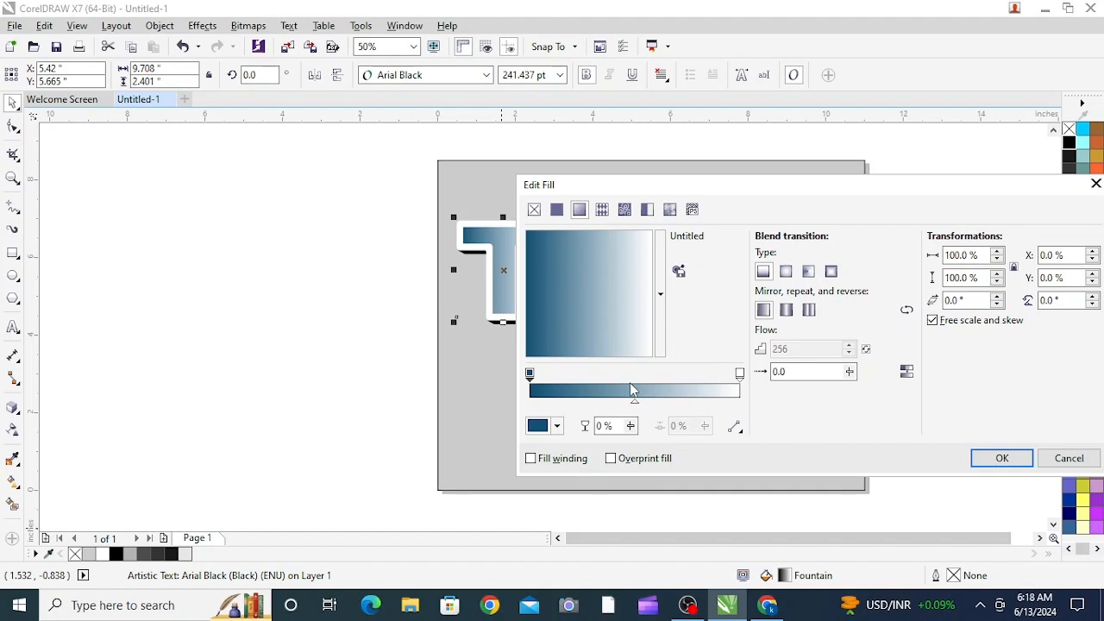
# Step: Add a colour node at 48% of the gradient and set it to medium blue #0C8ED4
pyautogui.doubleClick(630, 385)
pyautogui.click(557, 427)
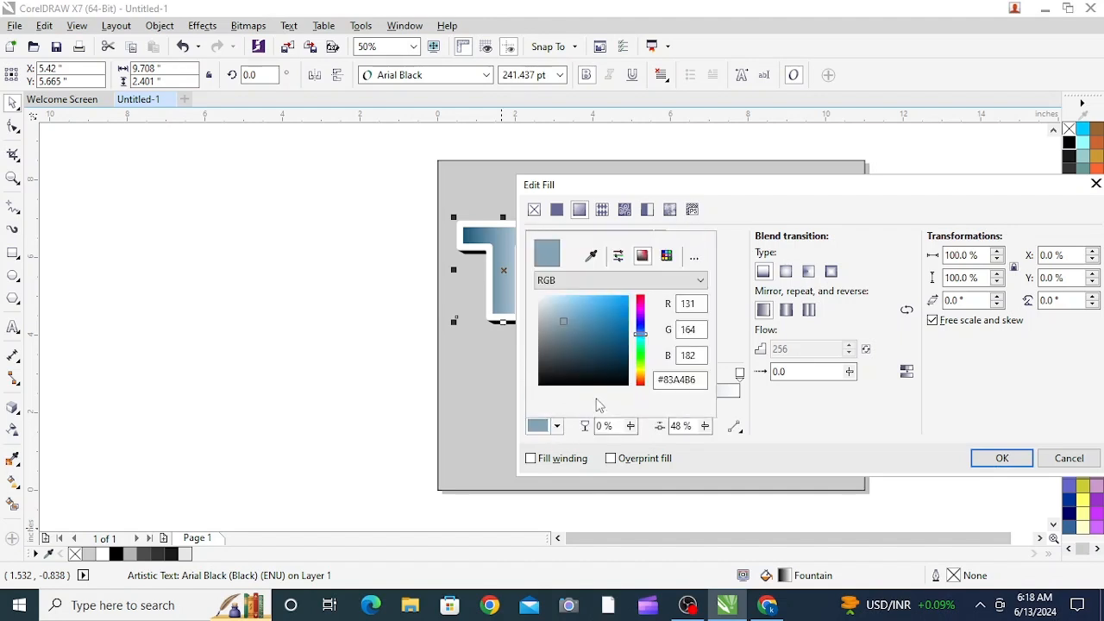
pyautogui.moveTo(619, 339); pyautogui.dragTo(622, 311)
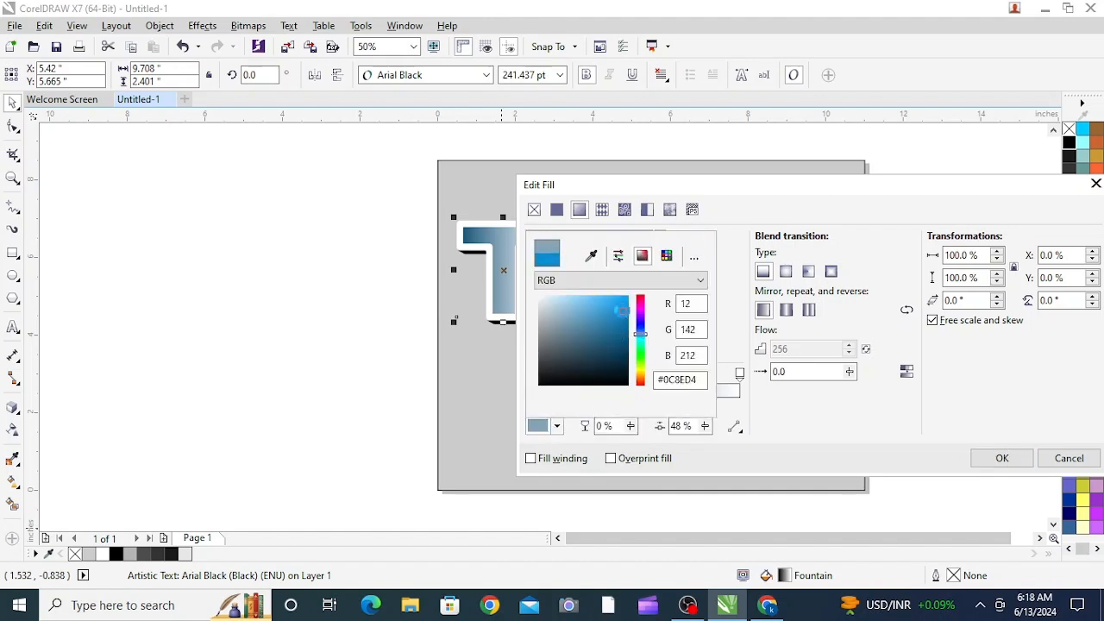
pyautogui.click(770, 402)
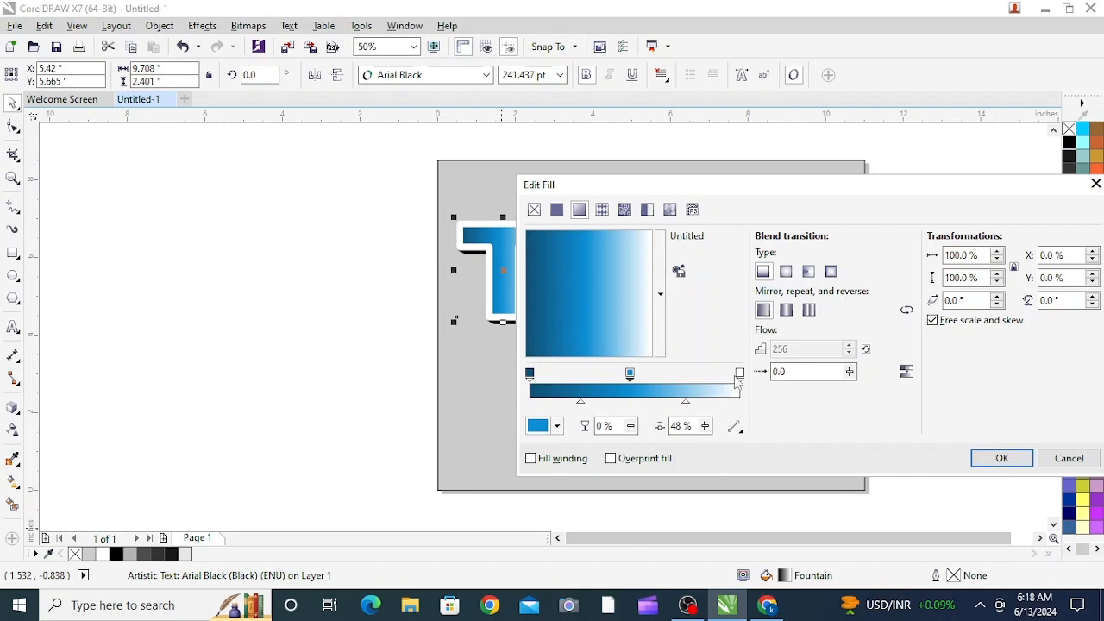
# Step: Set the gradient's end colour to bright cyan
pyautogui.click(739, 373)
pyautogui.click(557, 425)
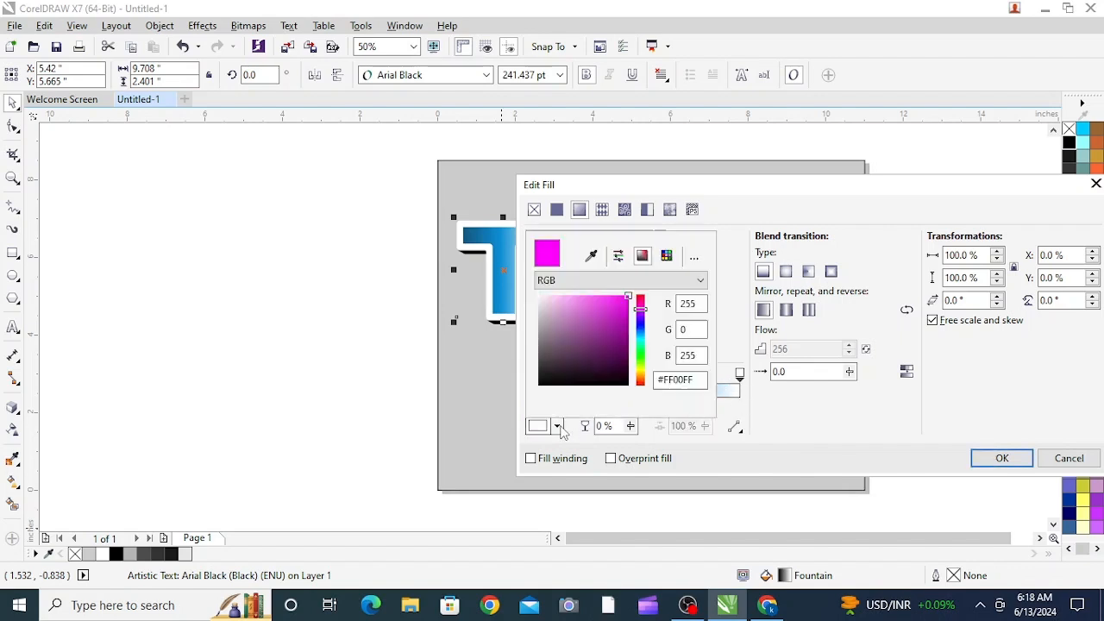
pyautogui.click(640, 339)
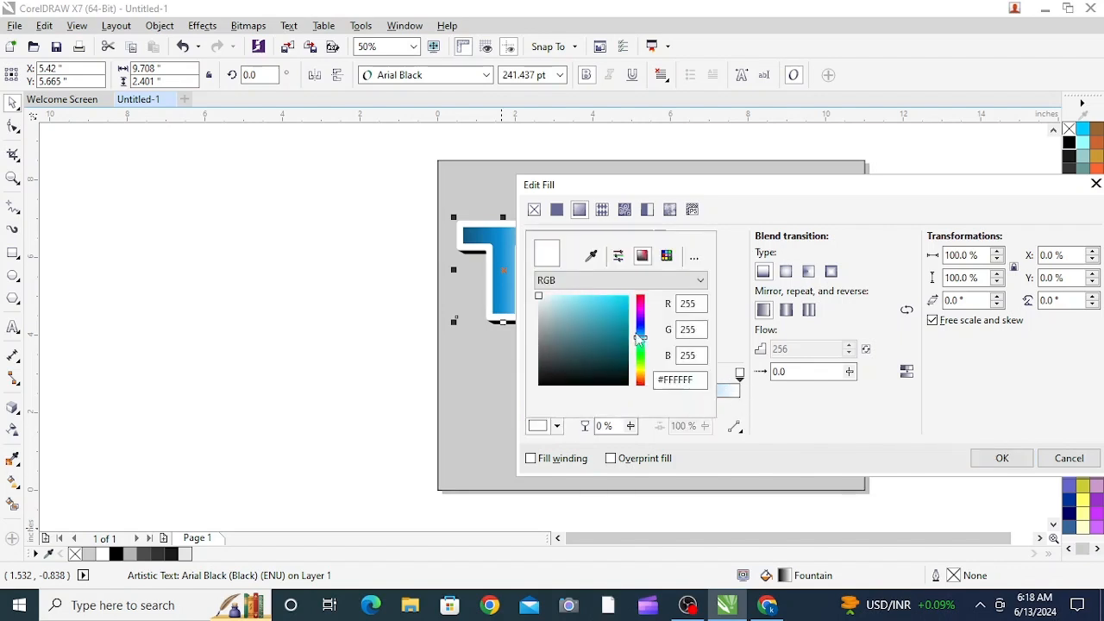
pyautogui.click(630, 304)
pyautogui.click(832, 394)
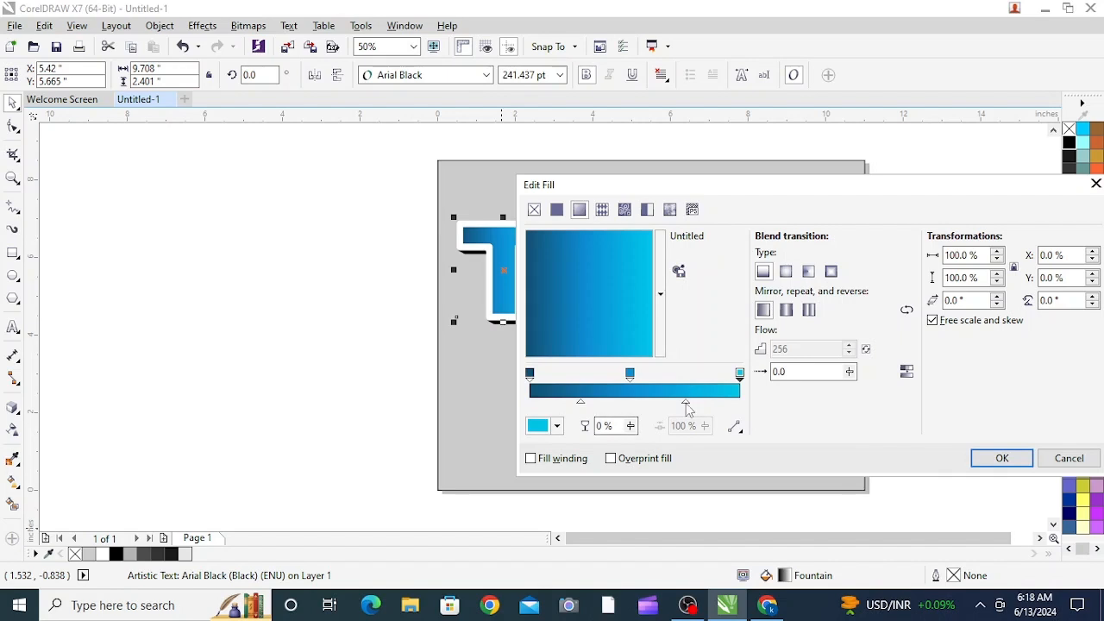
# Step: Adjust the blend midpoints between the gradient's colour nodes and apply the fountain fill to the first T
pyautogui.moveTo(686, 405); pyautogui.dragTo(680, 404)
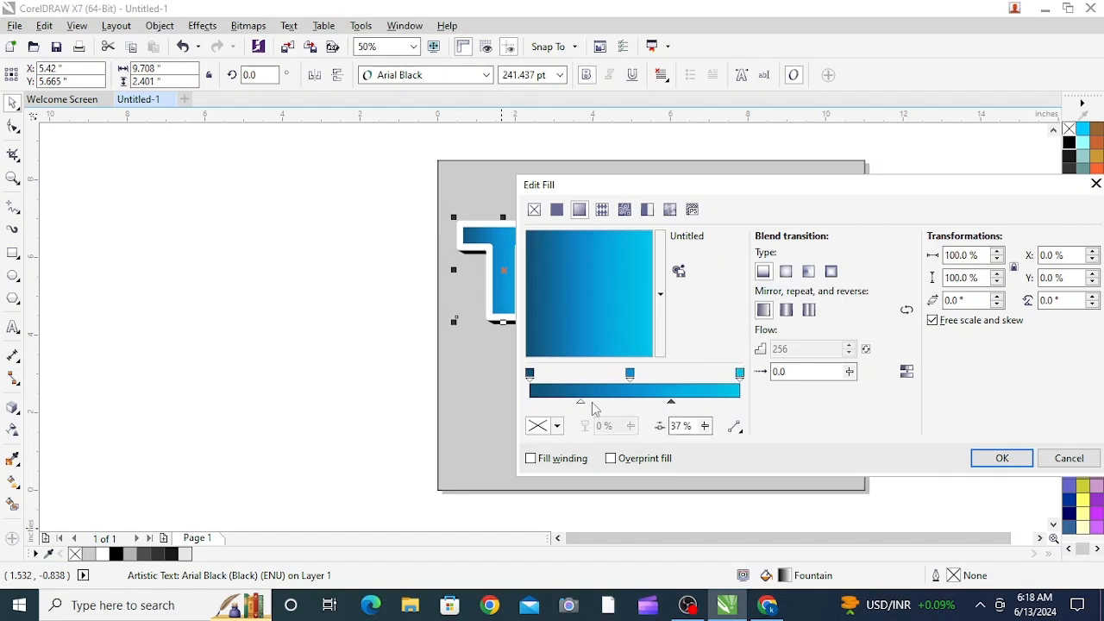
pyautogui.moveTo(581, 403)
pyautogui.mouseDown()
pyautogui.moveTo(601, 406)
pyautogui.moveTo(581, 404)
pyautogui.mouseUp()
pyautogui.moveTo(671, 405); pyautogui.dragTo(698, 405)
pyautogui.click(1001, 458)
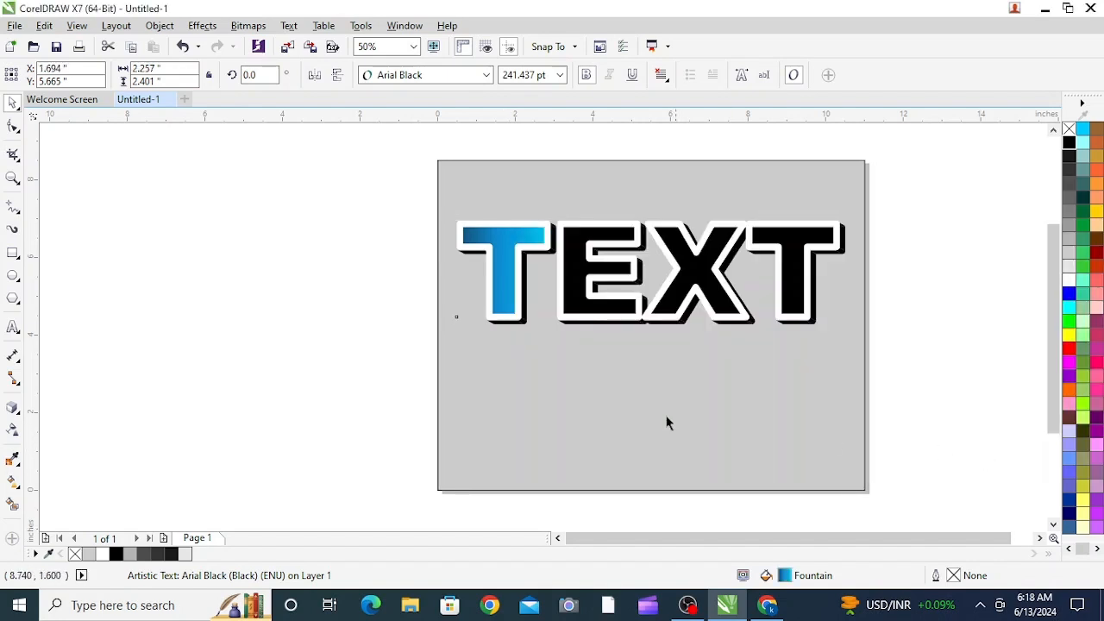
# Step: Repeat the first T's fountain fill on the black letters E, X and the last T
pyautogui.click(364, 246)
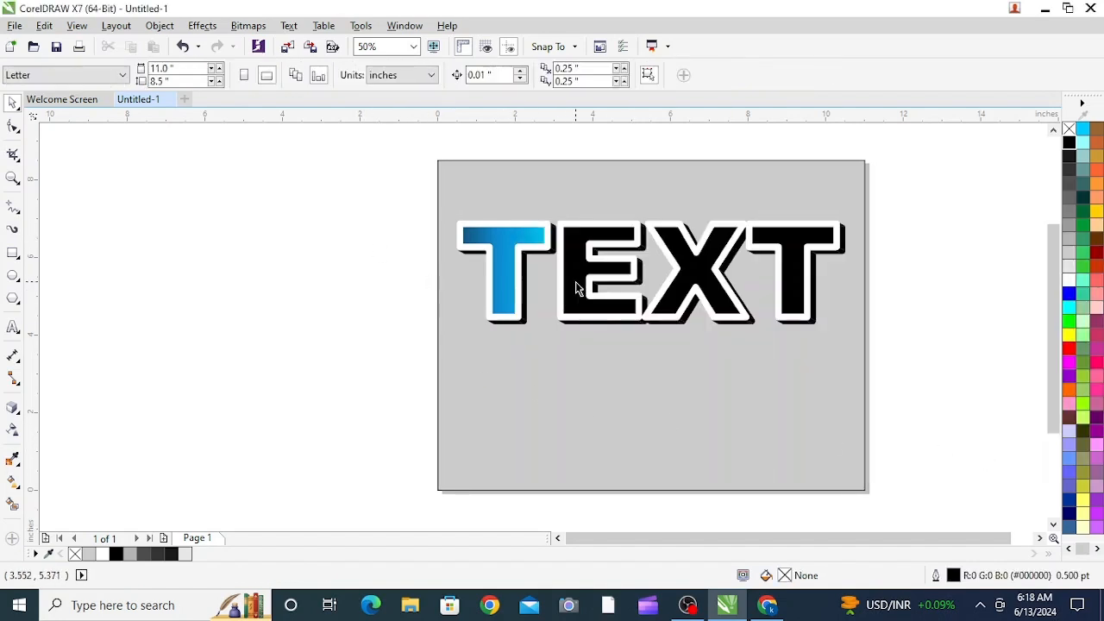
pyautogui.click(575, 281)
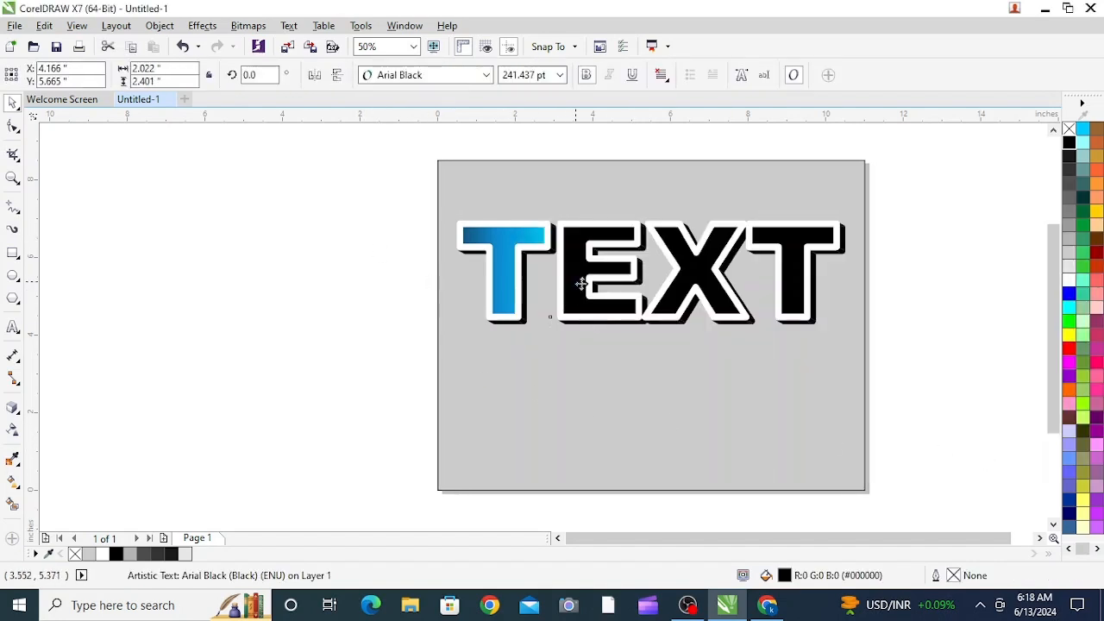
pyautogui.hotkey('ctrl', 'r')
pyautogui.click(693, 269)
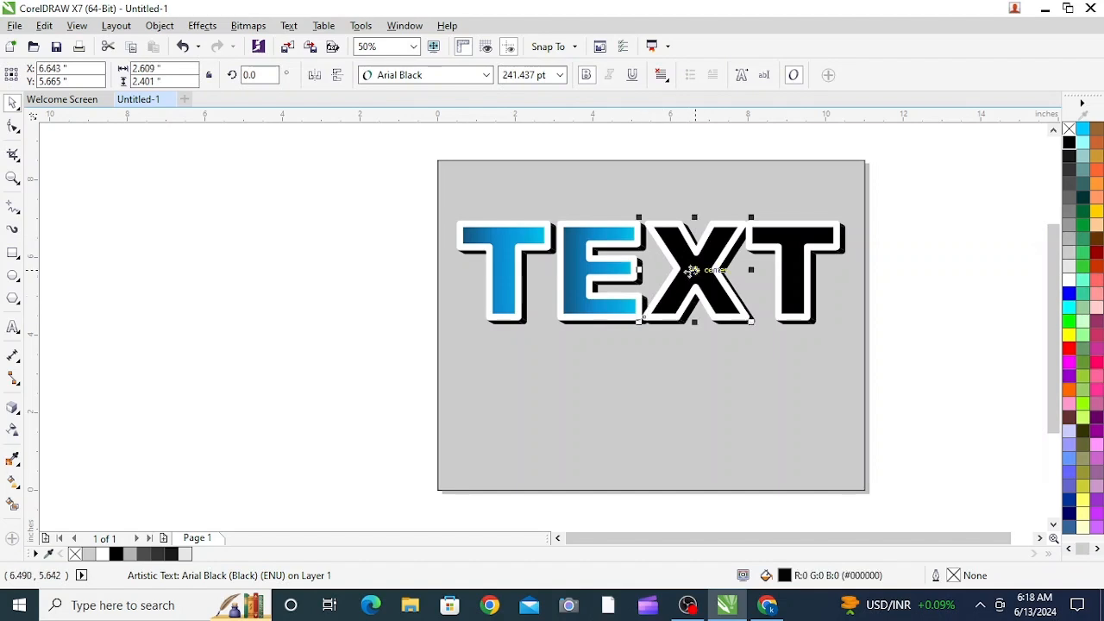
pyautogui.hotkey('ctrl', 'r')
pyautogui.click(789, 272)
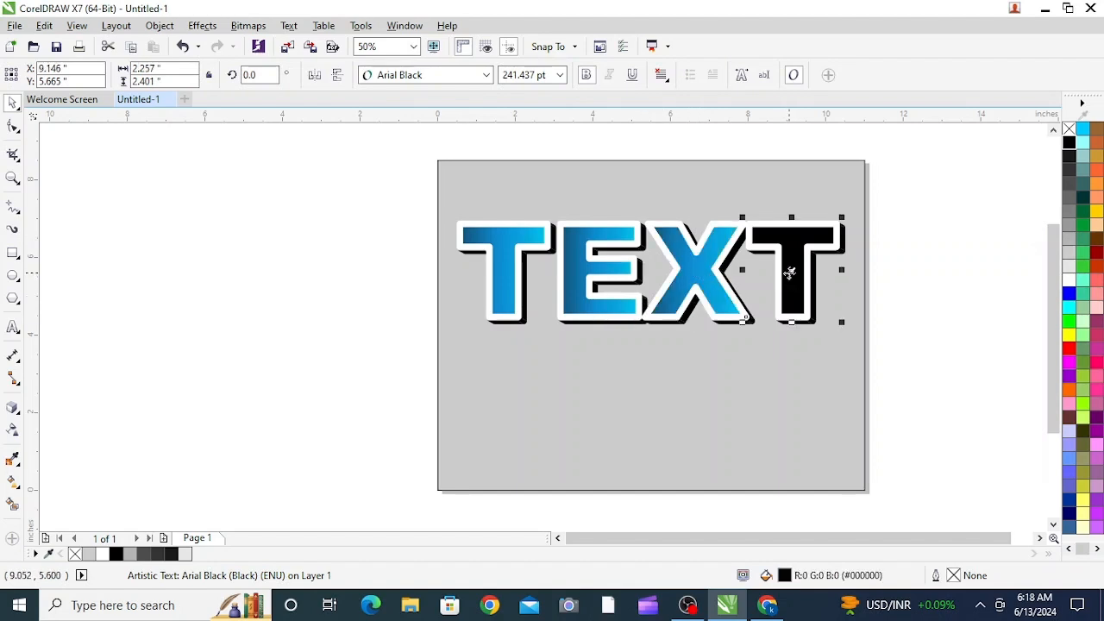
pyautogui.hotkey('ctrl', 'r')
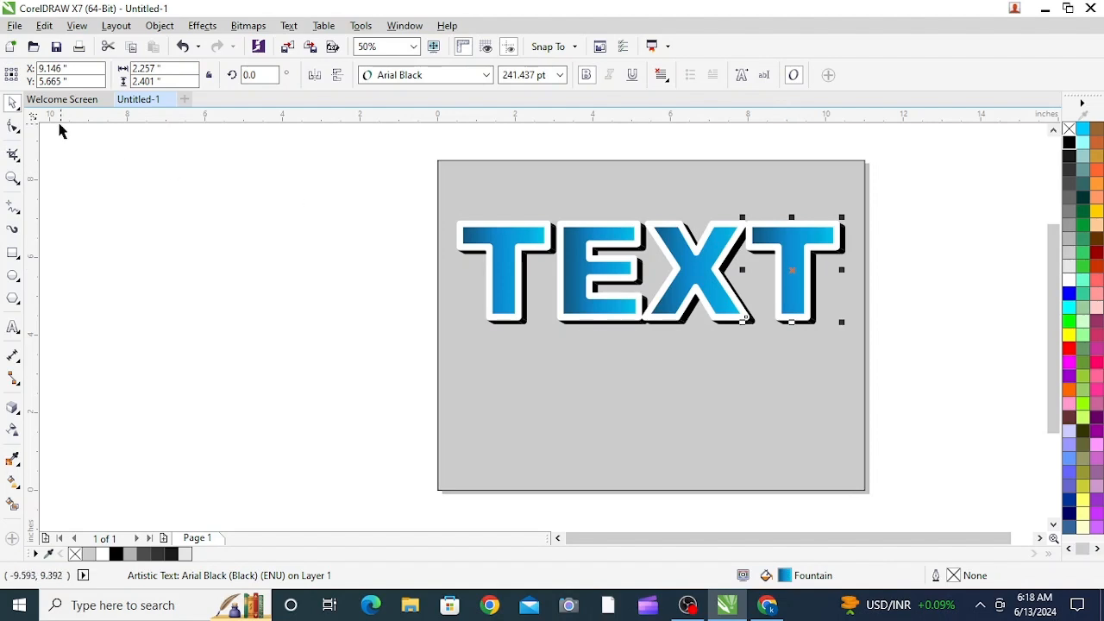
pyautogui.click(192, 269)
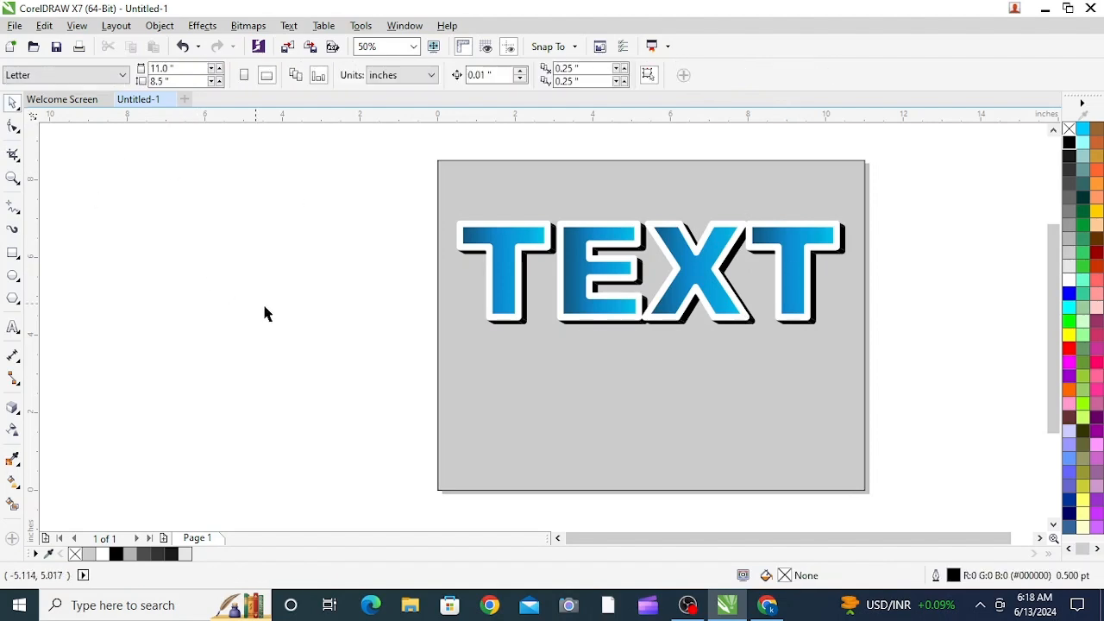
# Step: Try 10% Black and 50% Black on the background rectangle and settle on the darker gray #999999
pyautogui.click(525, 402)
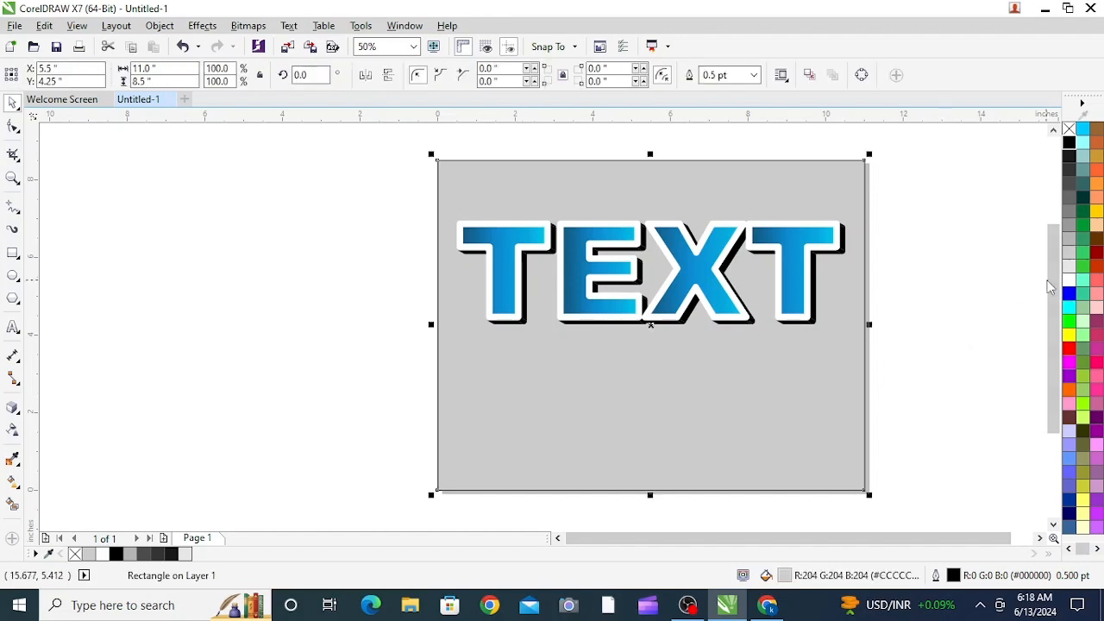
pyautogui.click(1069, 267)
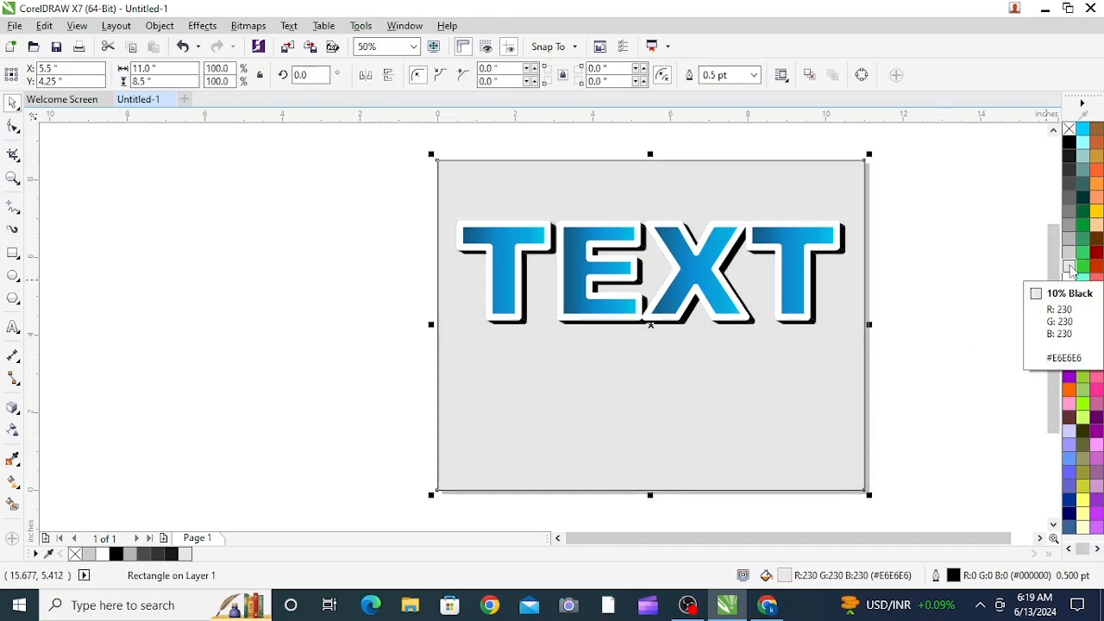
pyautogui.click(1068, 214)
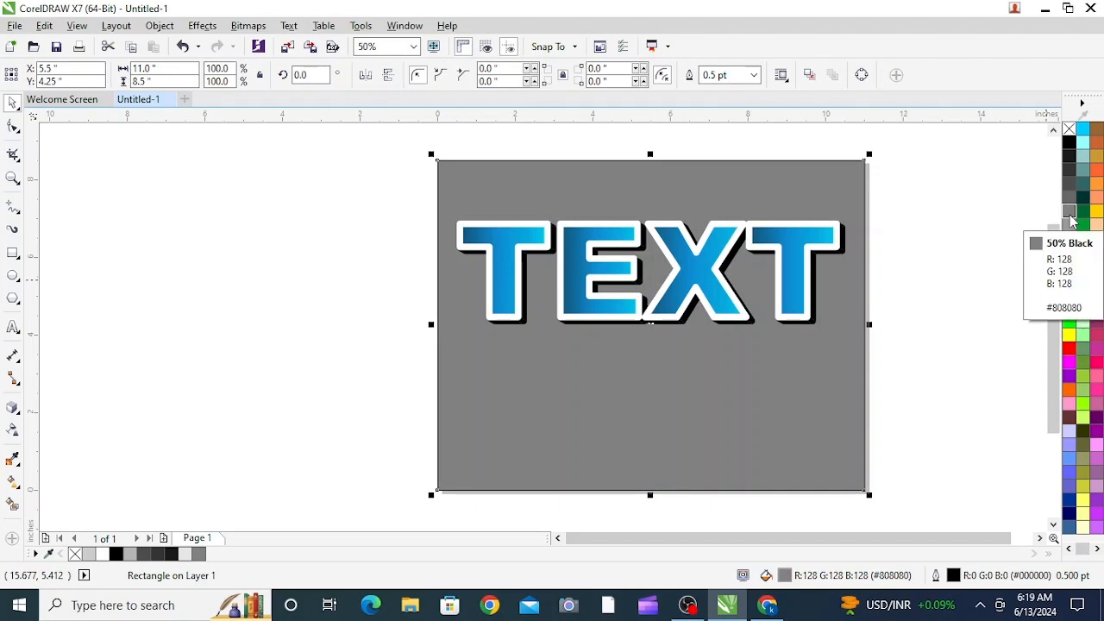
pyautogui.click(1070, 227)
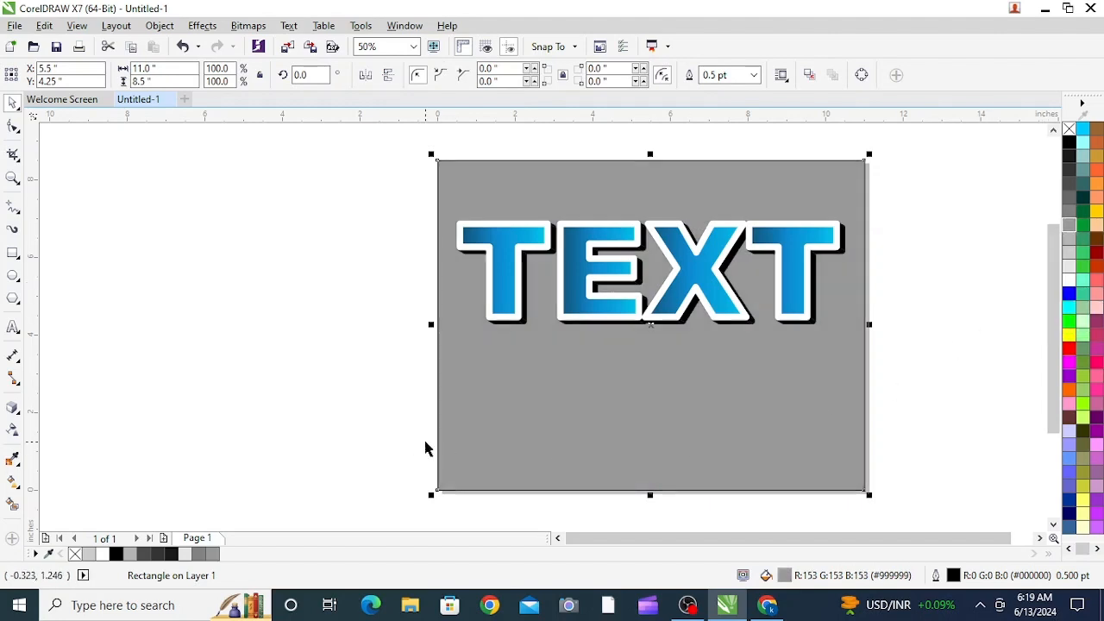
pyautogui.click(312, 435)
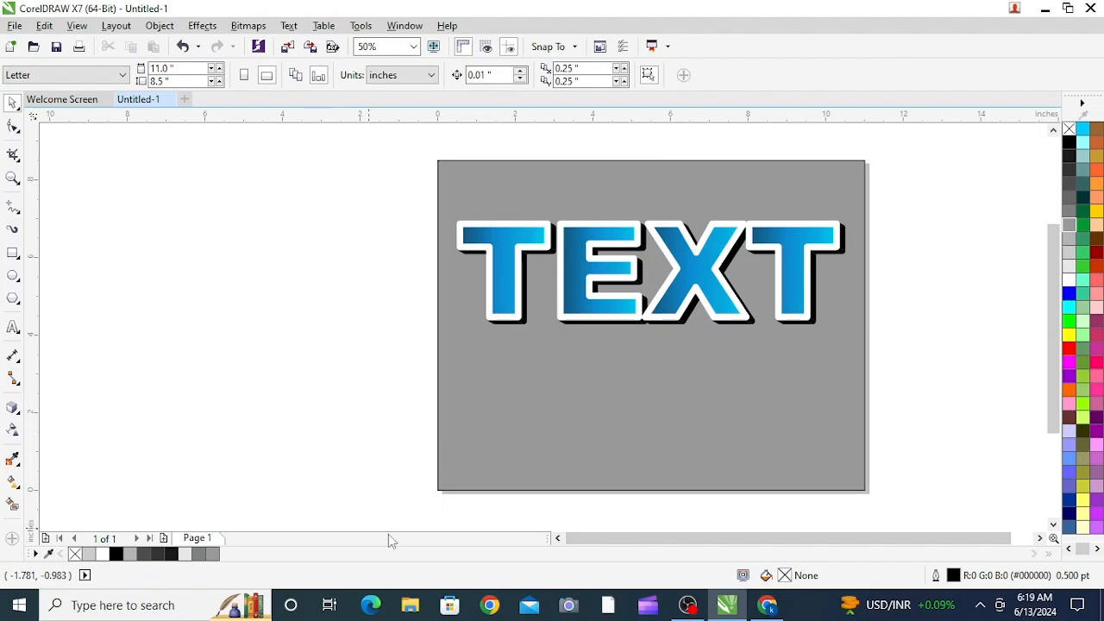
# Step: Select all four blue gradient letters and move them back one level in the stacking order
pyautogui.click(632, 278)
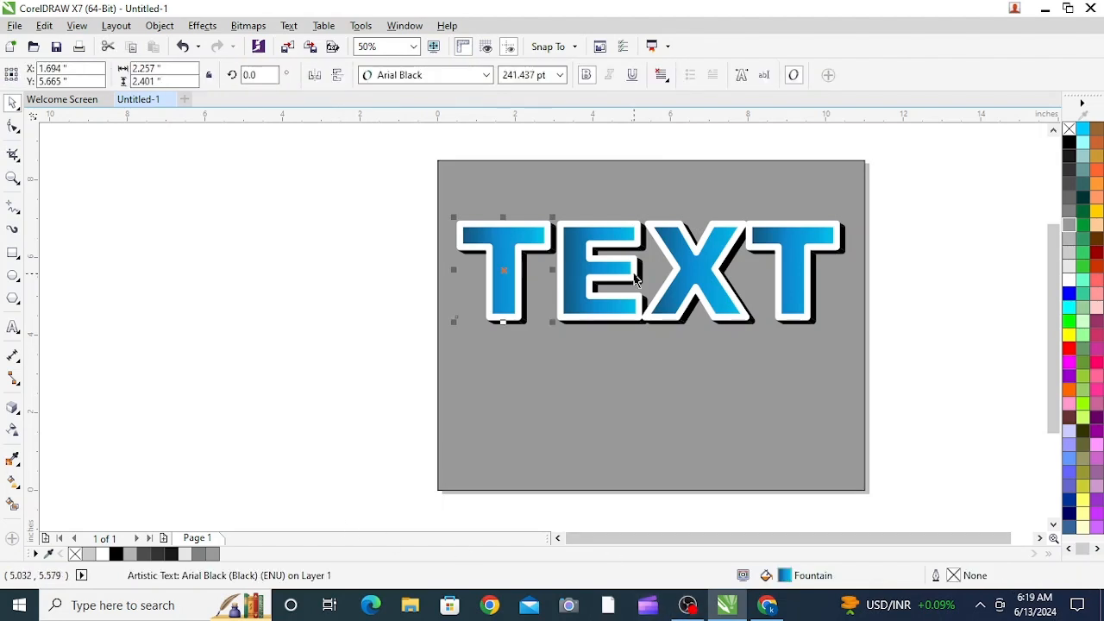
pyautogui.keyDown('shift'); pyautogui.click(664, 243); pyautogui.keyUp('shift')
pyautogui.keyDown('shift'); pyautogui.click(686, 261); pyautogui.keyUp('shift')
pyautogui.keyDown('shift'); pyautogui.click(788, 238); pyautogui.keyUp('shift')
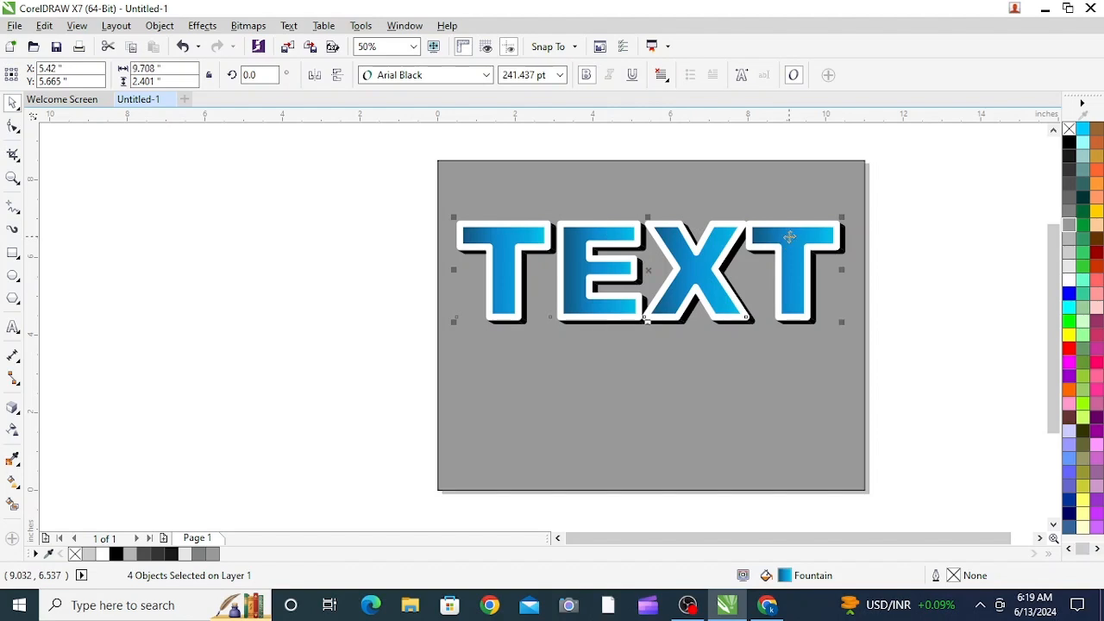
pyautogui.hotkey('ctrl', 'pagedown')
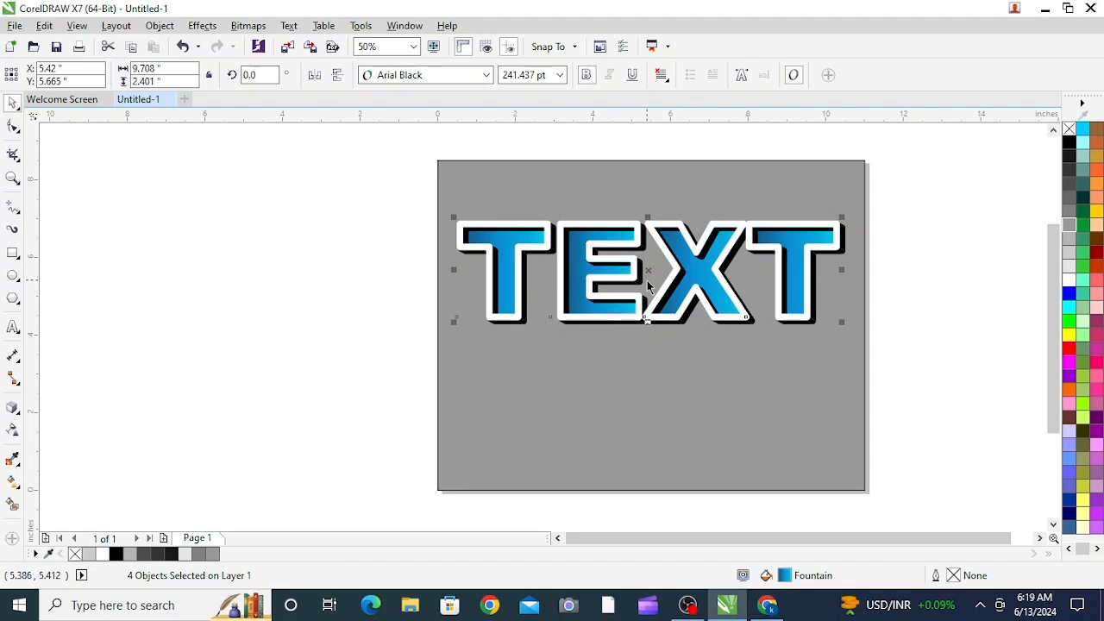
# Step: Group all the letters with their outline and extrusion, and add the background rectangle to the selection
pyautogui.click(256, 243)
pyautogui.moveTo(328, 192); pyautogui.dragTo(987, 353)
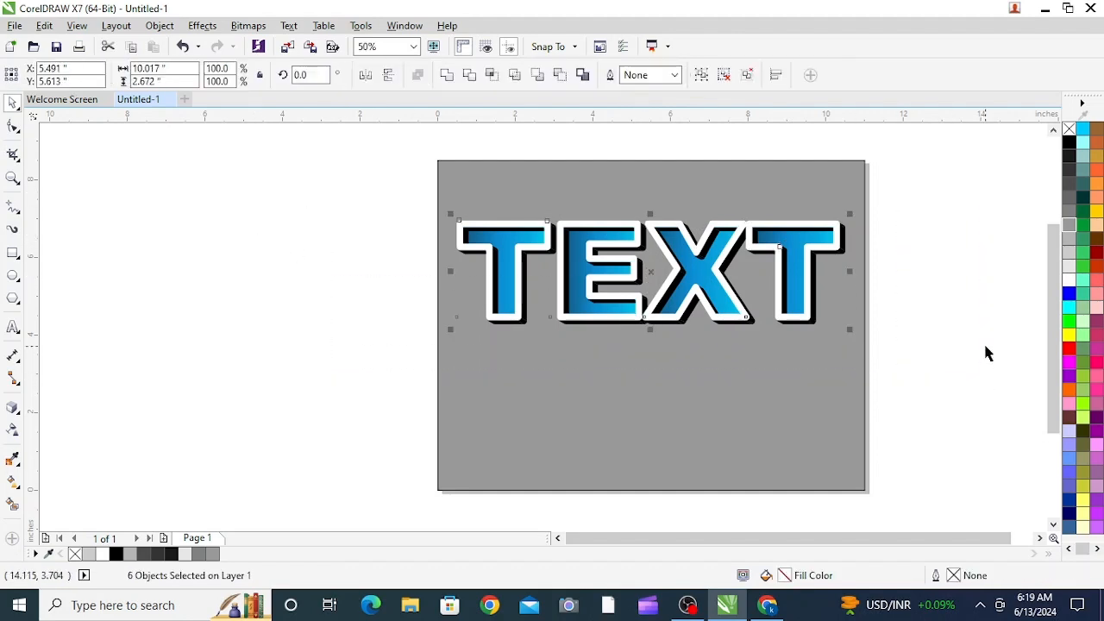
pyautogui.hotkey('ctrl', 'g')
pyautogui.keyDown('shift'); pyautogui.click(827, 431); pyautogui.keyUp('shift')
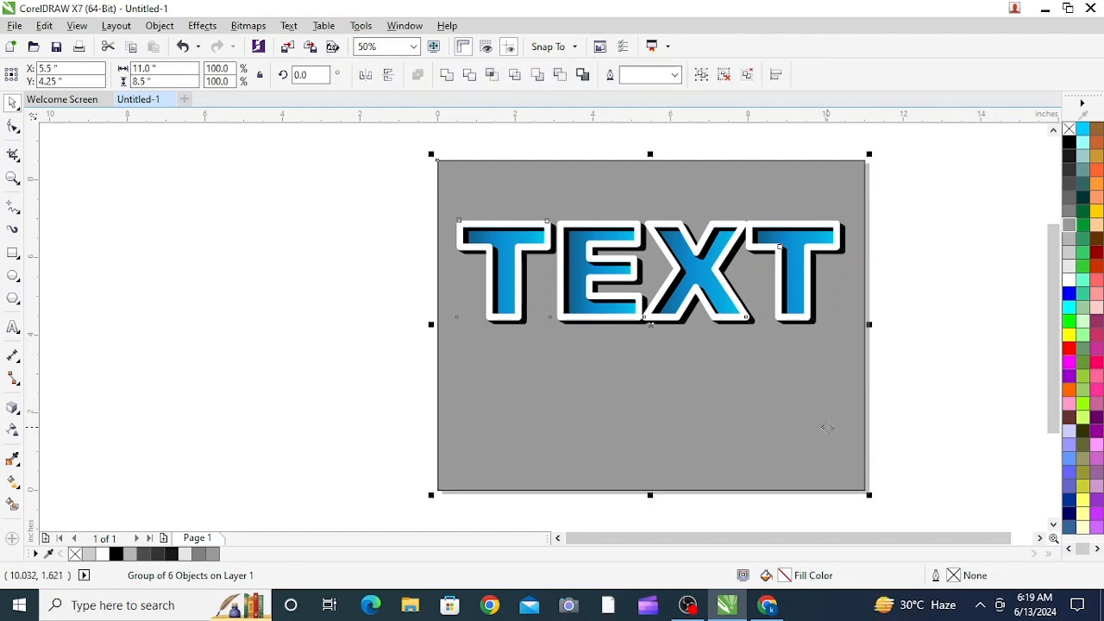